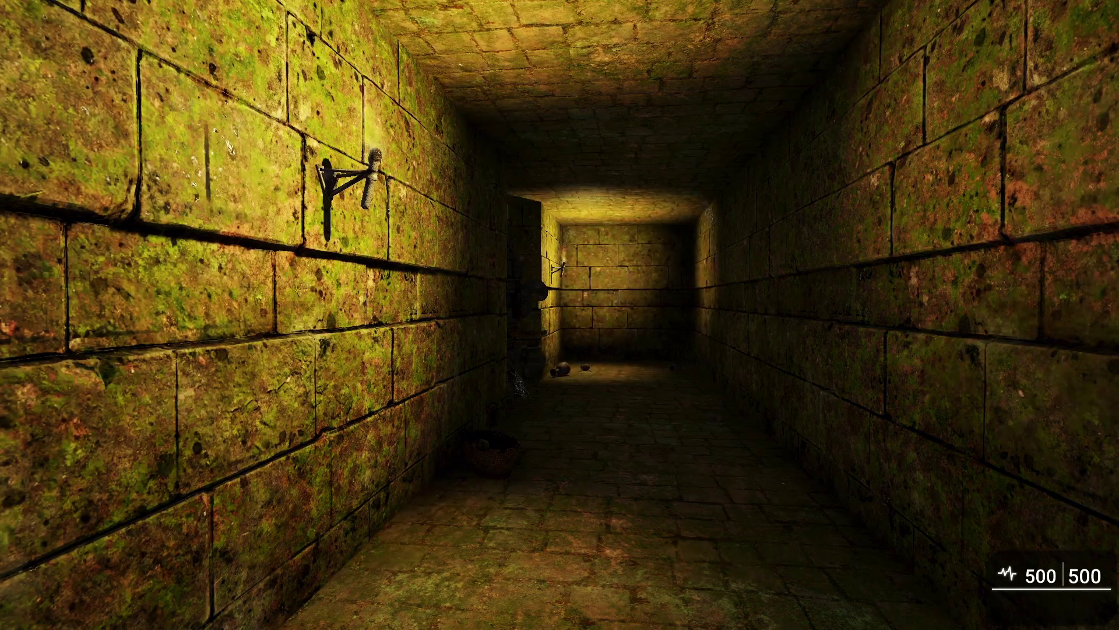
Walk through the test level, operate the statue's switch, look into the room beyond, and end the test.
{"action": "key", "text": "w"}
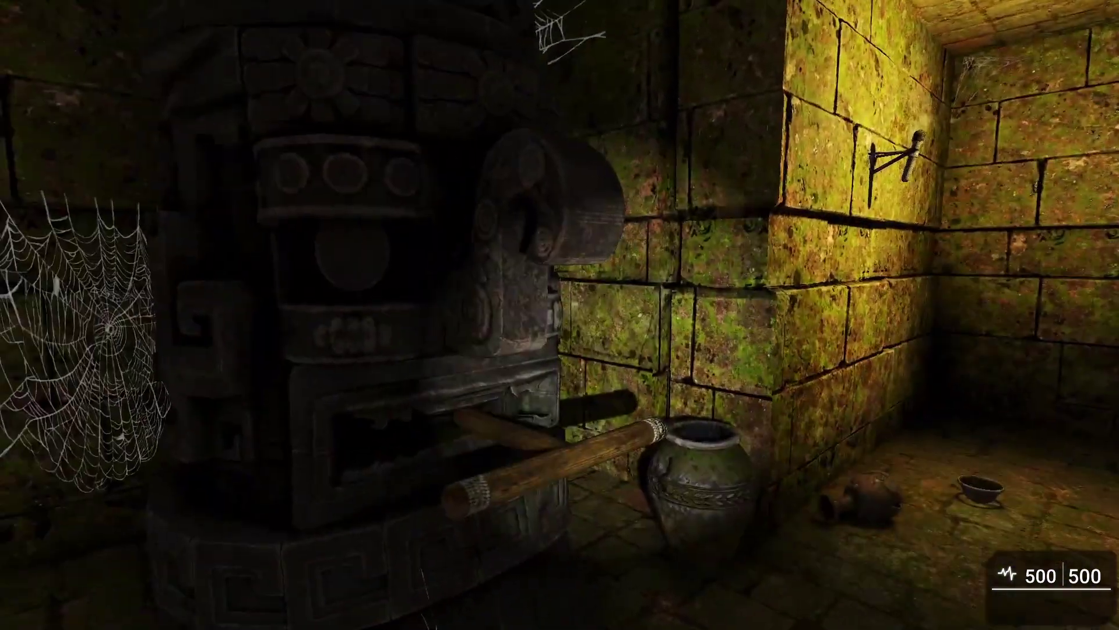
{"action": "key", "text": "e"}
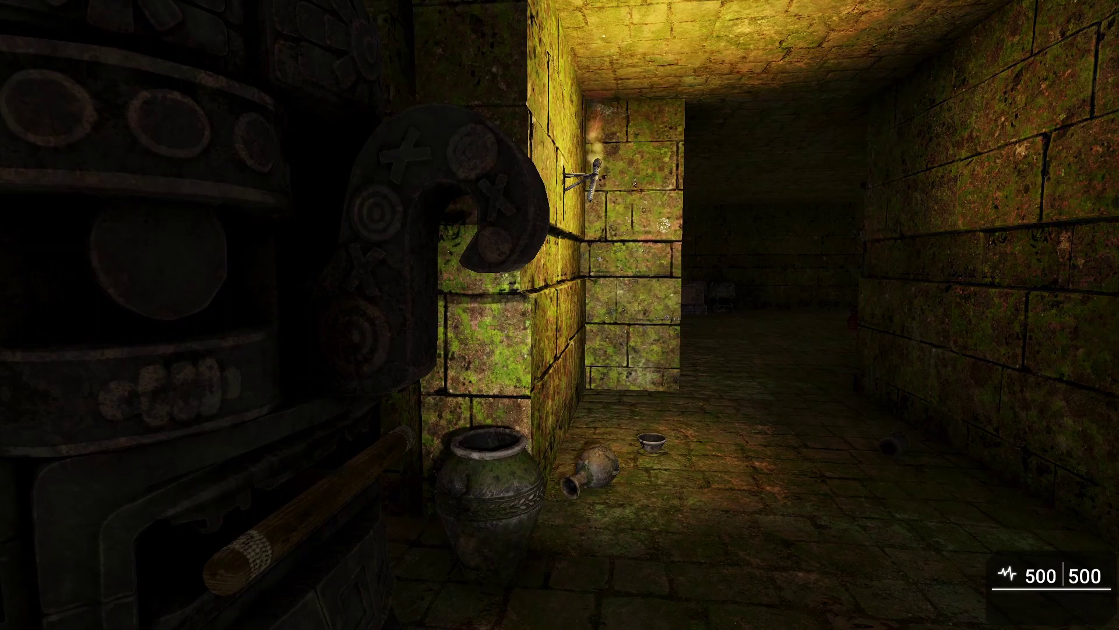
{"action": "key", "text": "d"}
{"action": "key", "text": "w"}
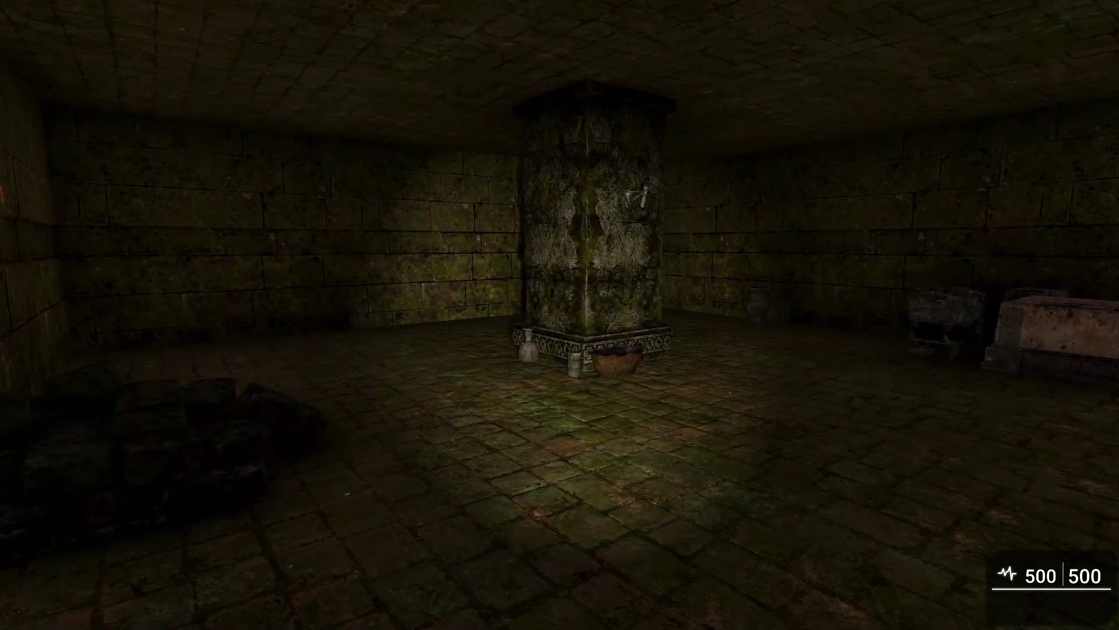
{"action": "key", "text": "w"}
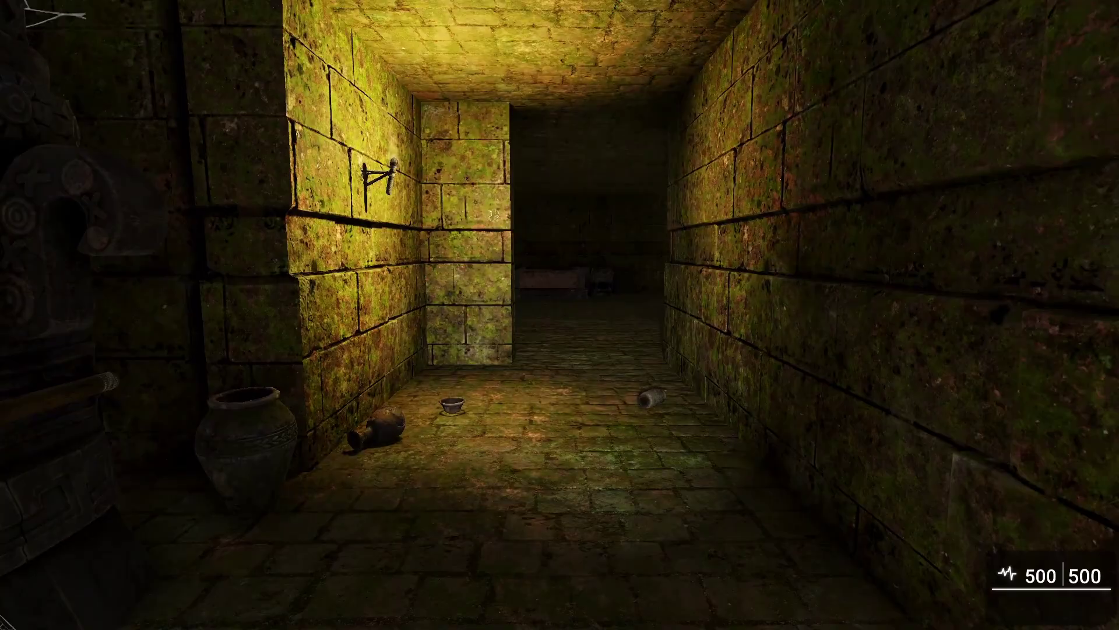
{"action": "key", "text": "Escape"}
Show the visual logic connections between the statue, the vase and neighbouring objects, then hide them again.
{"action": "left_click", "coordinate": [560, 366]}
{"action": "key", "text": "w"}
{"action": "right_click_drag", "start_coordinate": [560, 365], "coordinate": [590, 380]}
{"action": "key", "text": "d"}
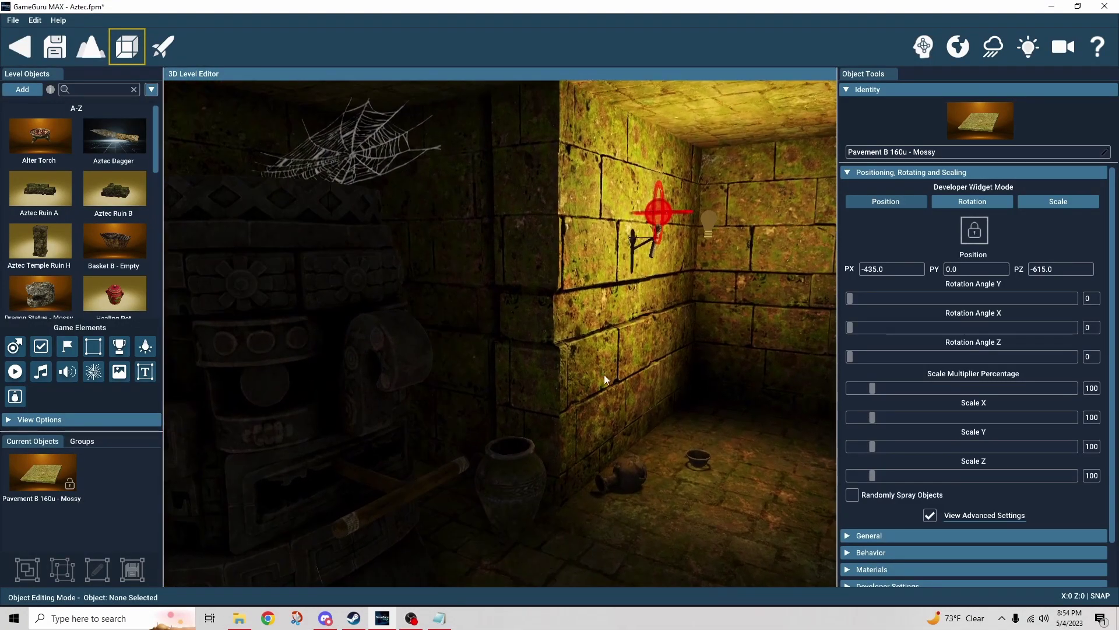
{"action": "left_click", "coordinate": [923, 46]}
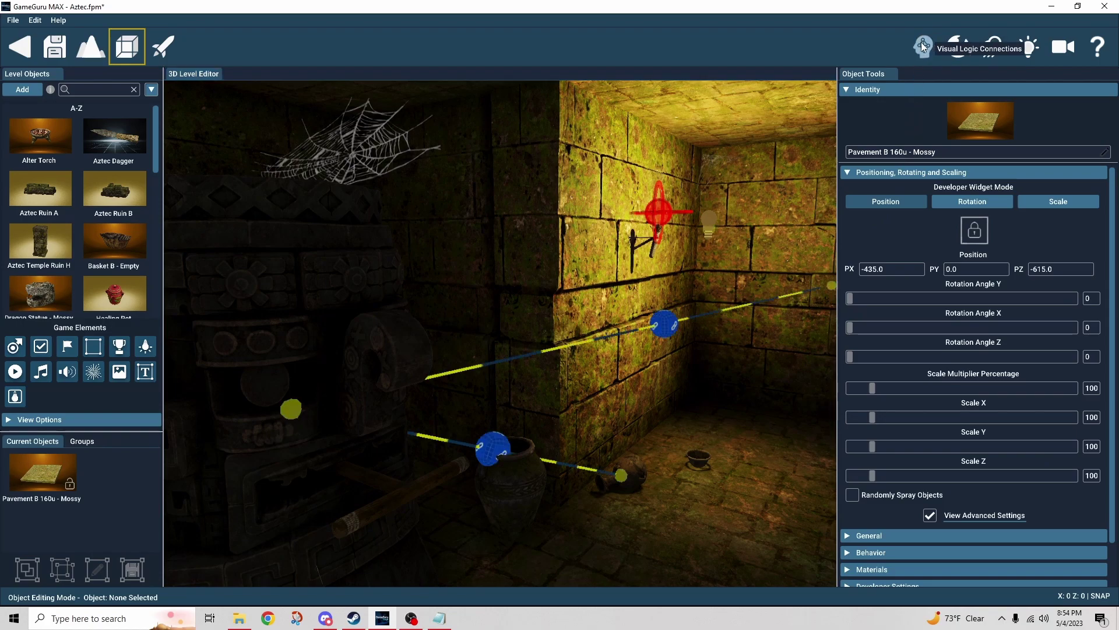
{"action": "right_click_drag", "start_coordinate": [309, 350], "coordinate": [352, 350]}
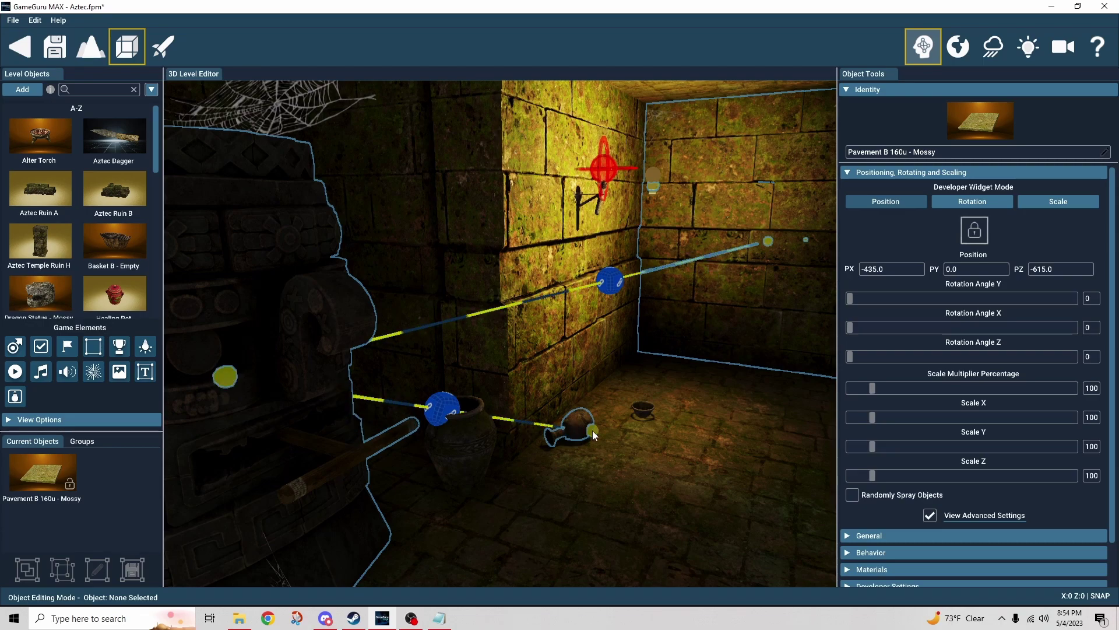
{"action": "left_click", "coordinate": [920, 53]}
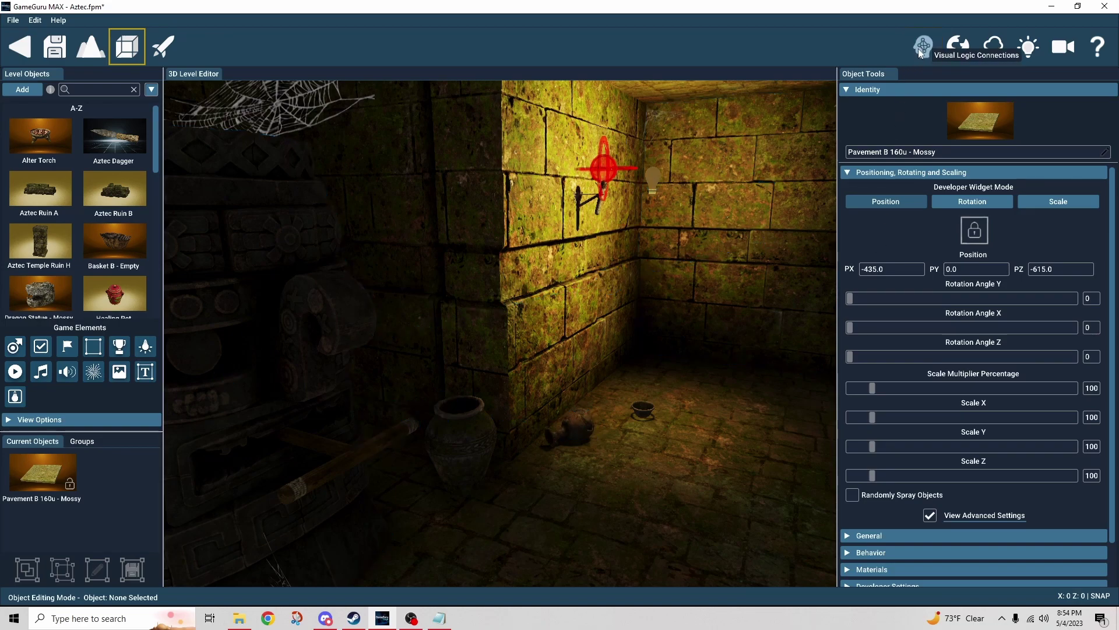
Set the Shake behavior style of the fallen Pottery Vase M - Mossy to Tremor.
{"action": "left_click", "coordinate": [583, 428]}
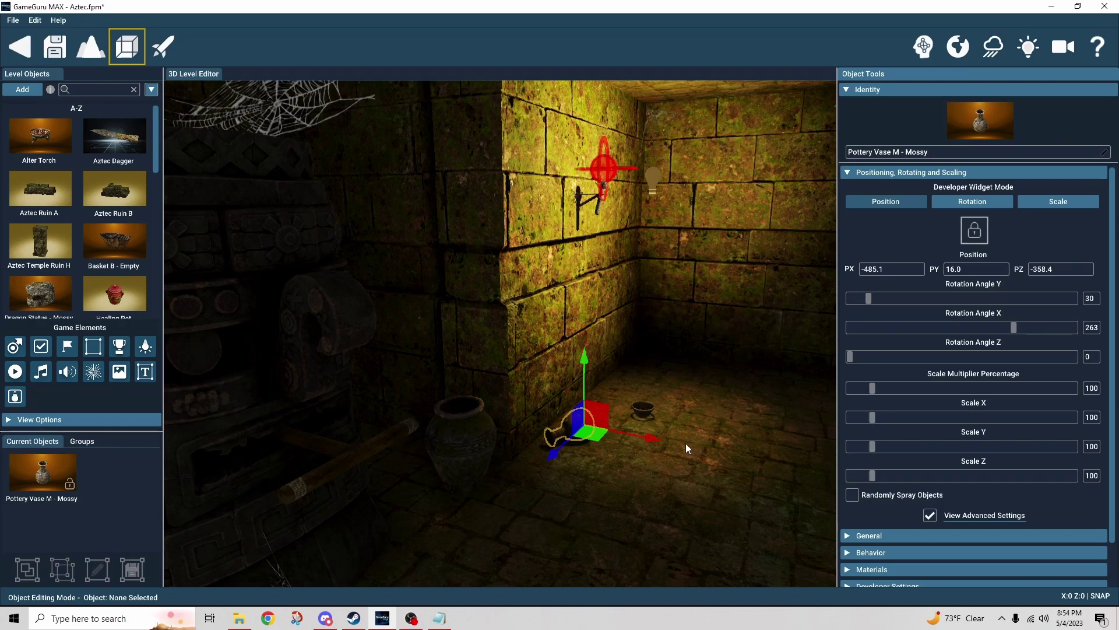
{"action": "left_click", "coordinate": [848, 172]}
{"action": "left_click", "coordinate": [852, 207]}
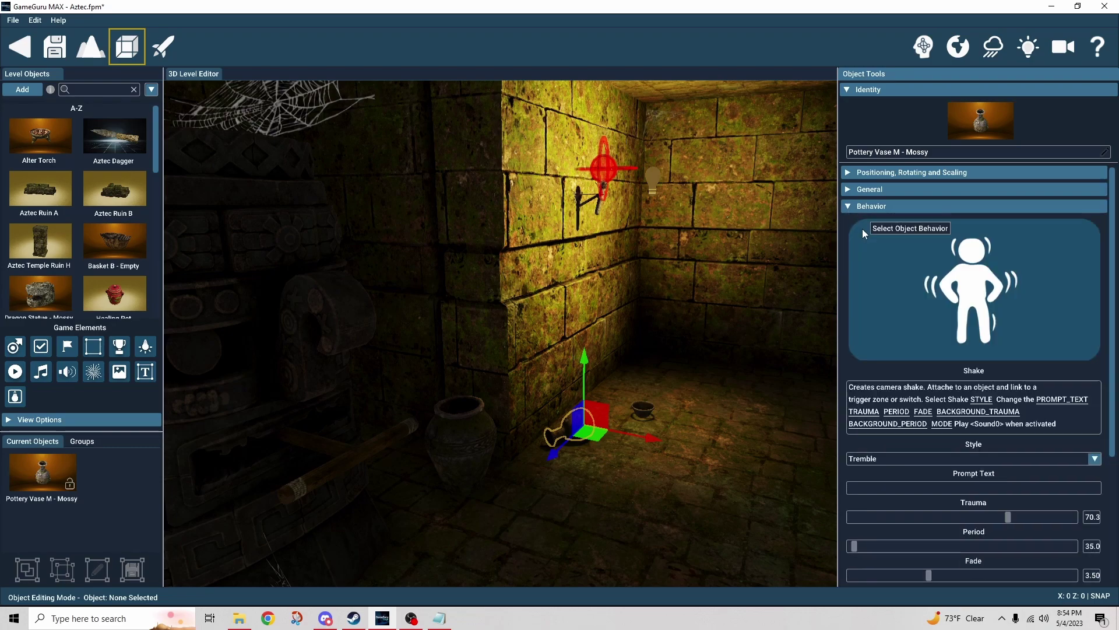
{"action": "scroll", "coordinate": [967, 359], "scroll_direction": "down", "scroll_amount": 3}
{"action": "scroll", "coordinate": [956, 353], "scroll_direction": "down", "scroll_amount": 2}
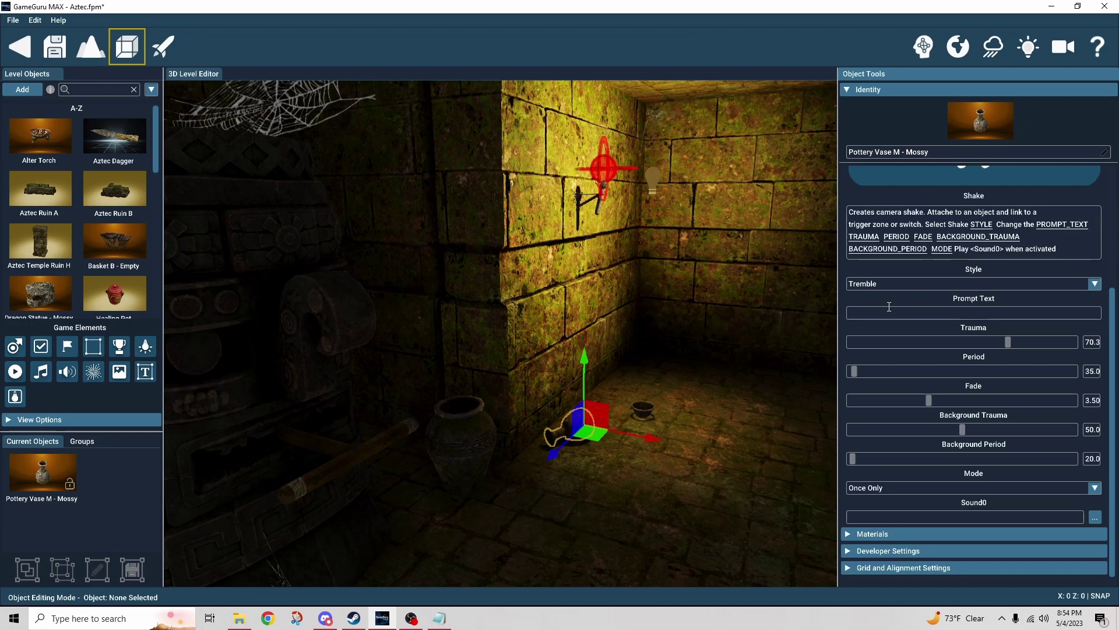
{"action": "left_click", "coordinate": [885, 284]}
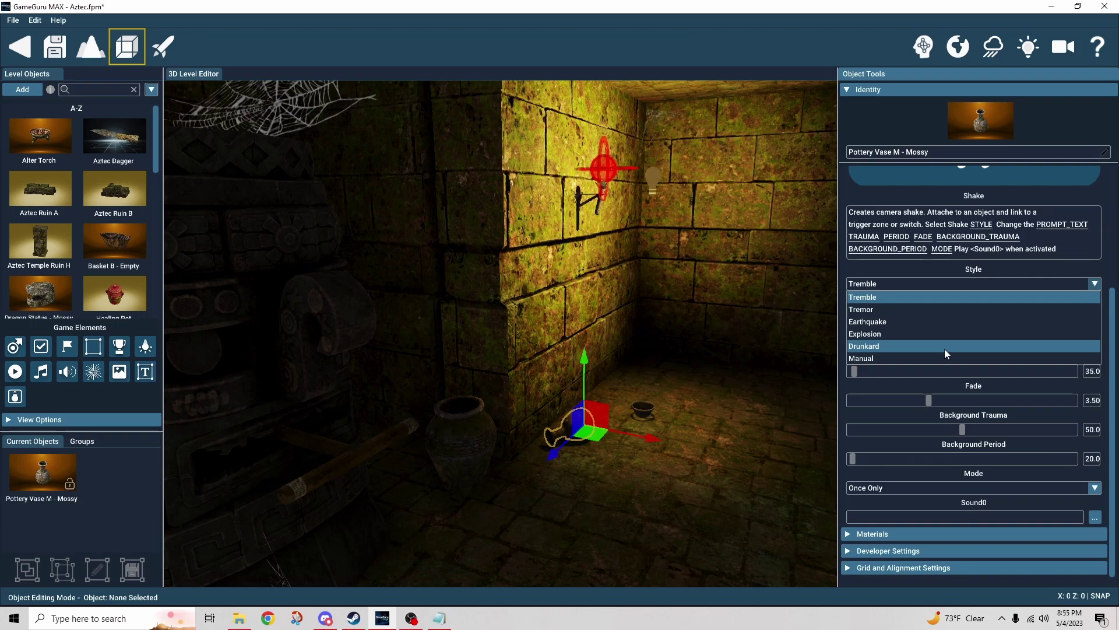
{"action": "left_click", "coordinate": [881, 309]}
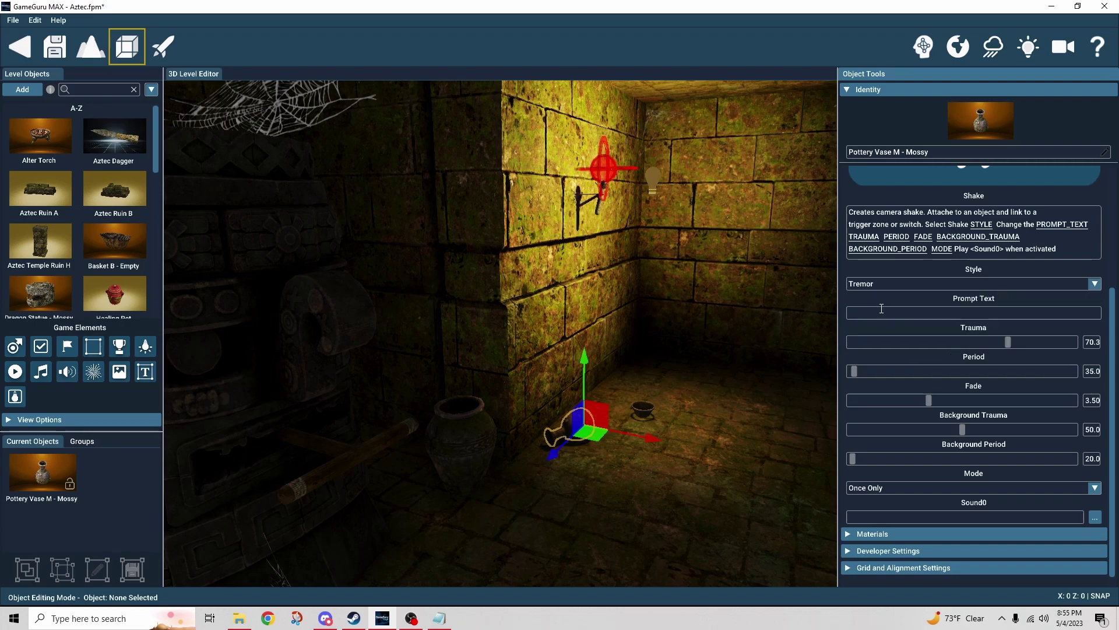
Test the Tremor shake in the level by turning on the statue's switch, then end the test.
{"action": "left_click", "coordinate": [163, 47]}
{"action": "key", "text": "w"}
{"action": "key", "text": "w"}
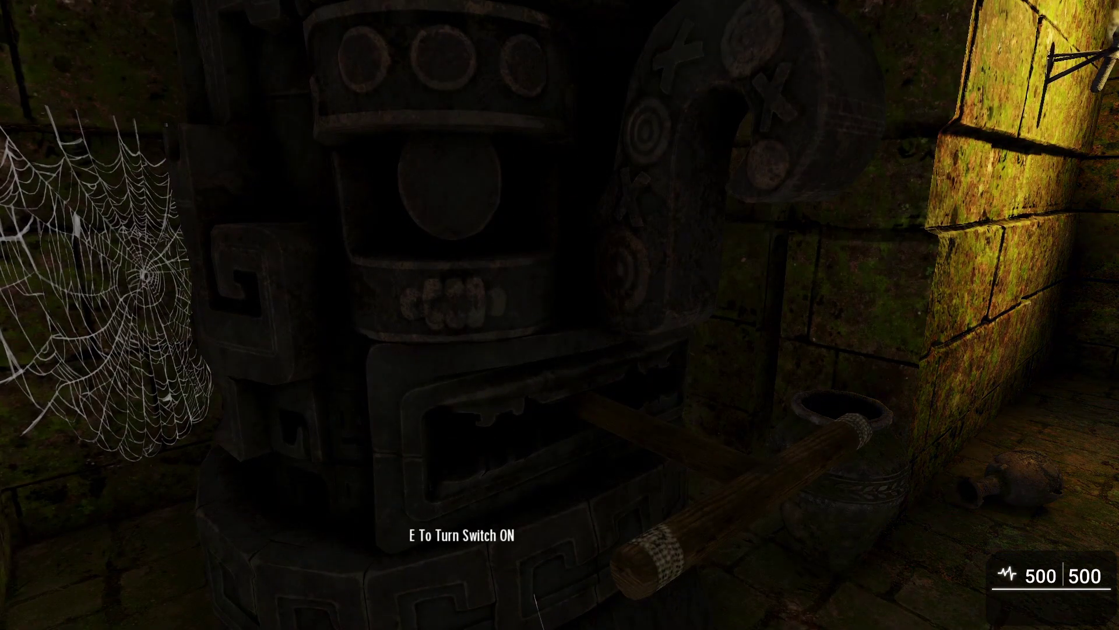
{"action": "key", "text": "e"}
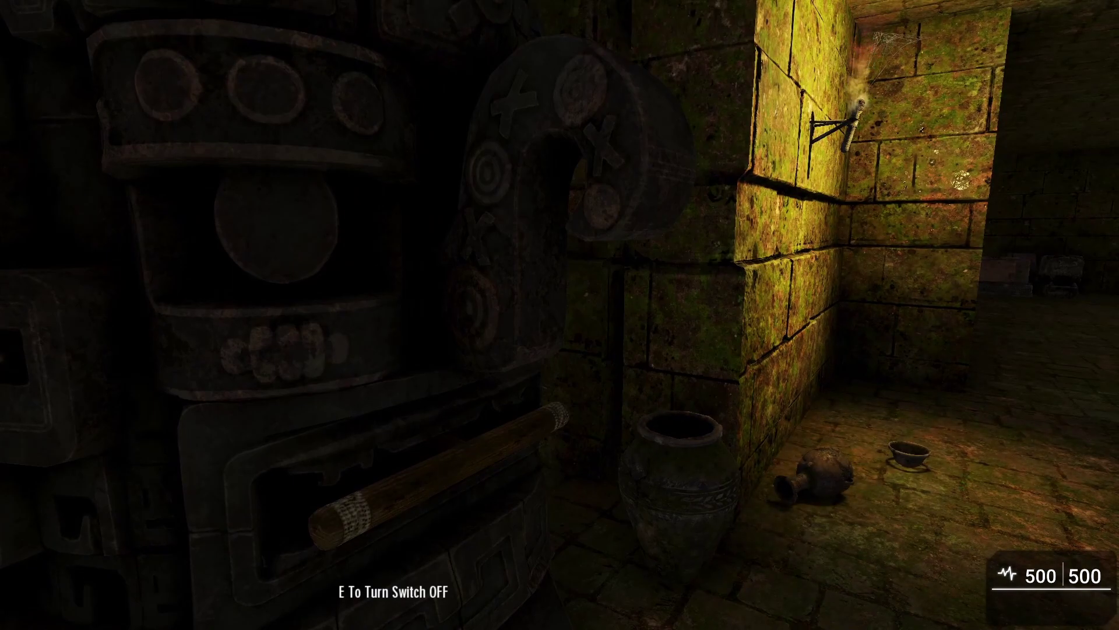
{"action": "key", "text": "Escape"}
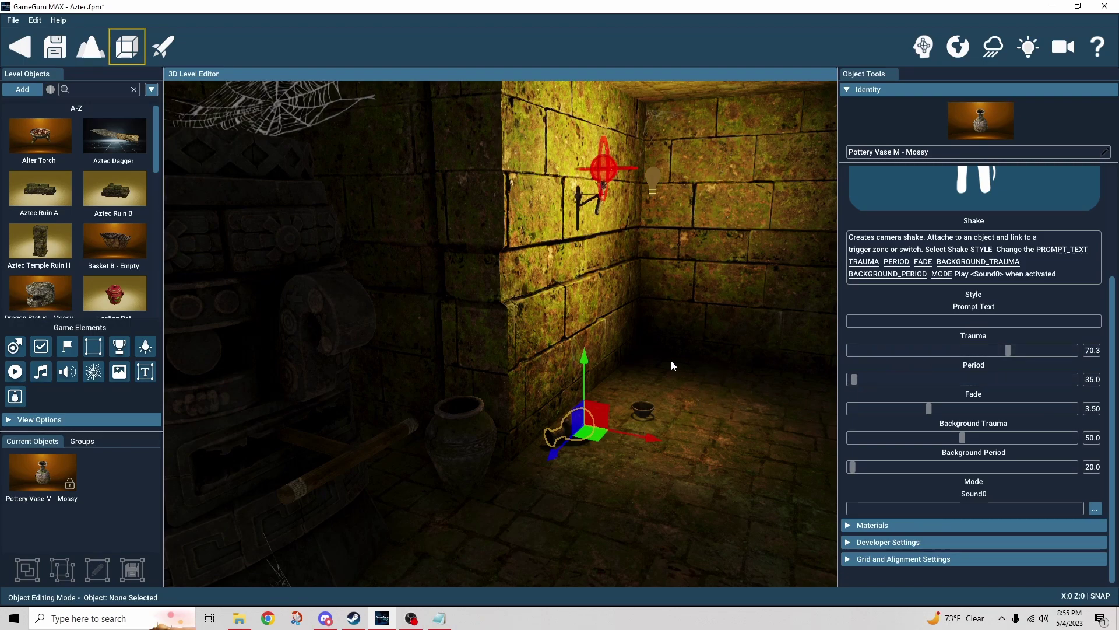
Reselect the fallen mossy vase and set its Shake behavior style to Earthquake.
{"action": "scroll", "coordinate": [971, 309], "scroll_direction": "up", "scroll_amount": 1}
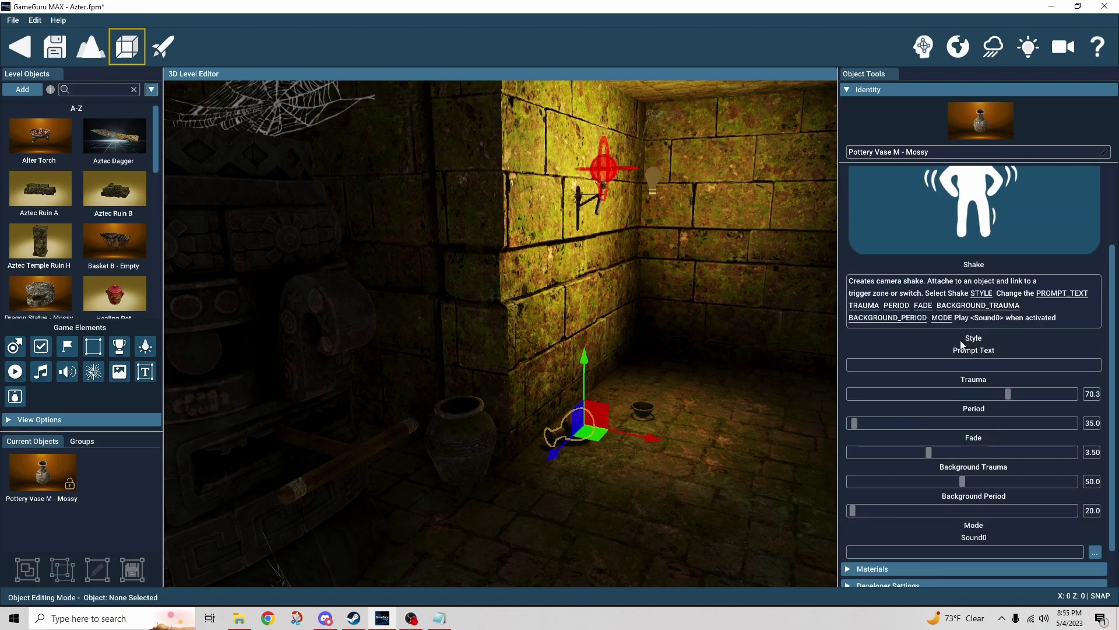
{"action": "left_click", "coordinate": [705, 454]}
{"action": "left_click", "coordinate": [580, 434]}
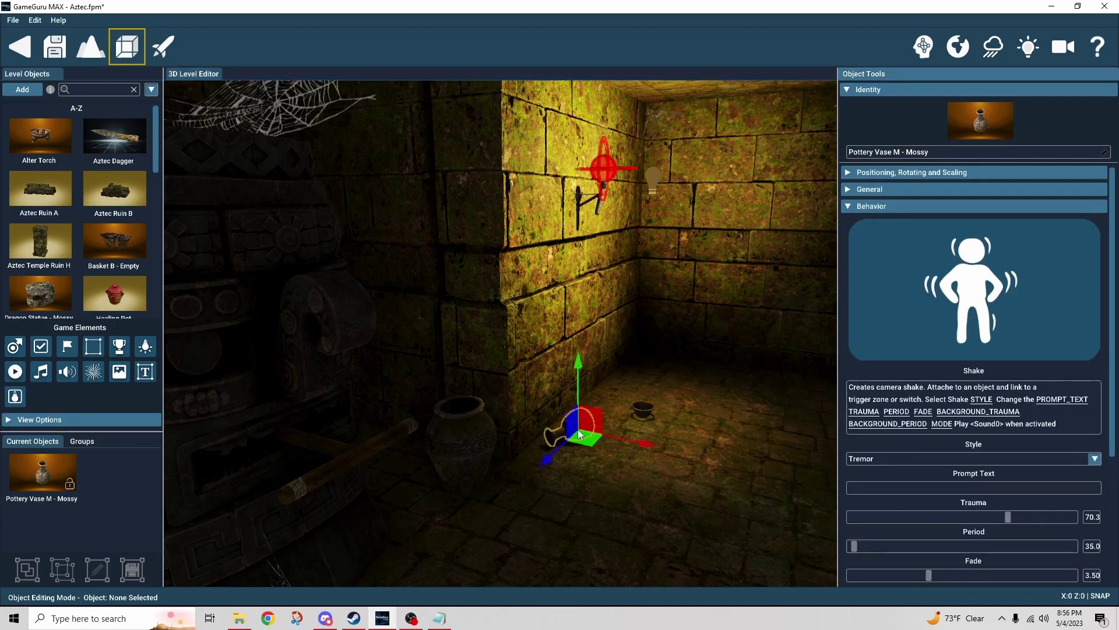
{"action": "left_click", "coordinate": [881, 459]}
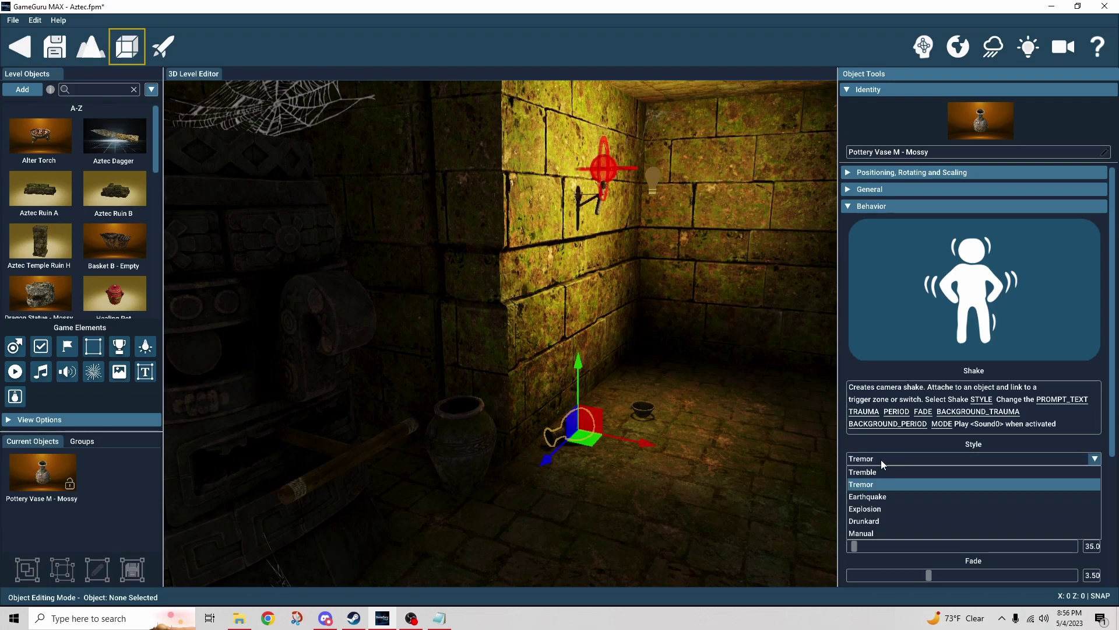
{"action": "left_click", "coordinate": [884, 495]}
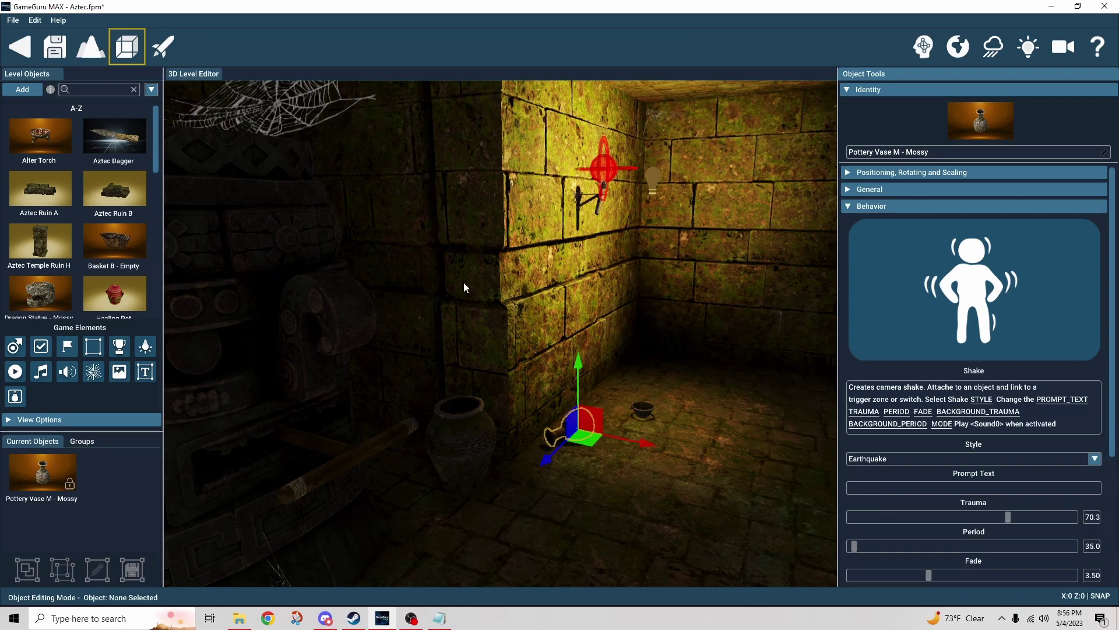
Test the Earthquake shake by turning on the statue's switch, try switching it off again, and end the test.
{"action": "left_click", "coordinate": [162, 52]}
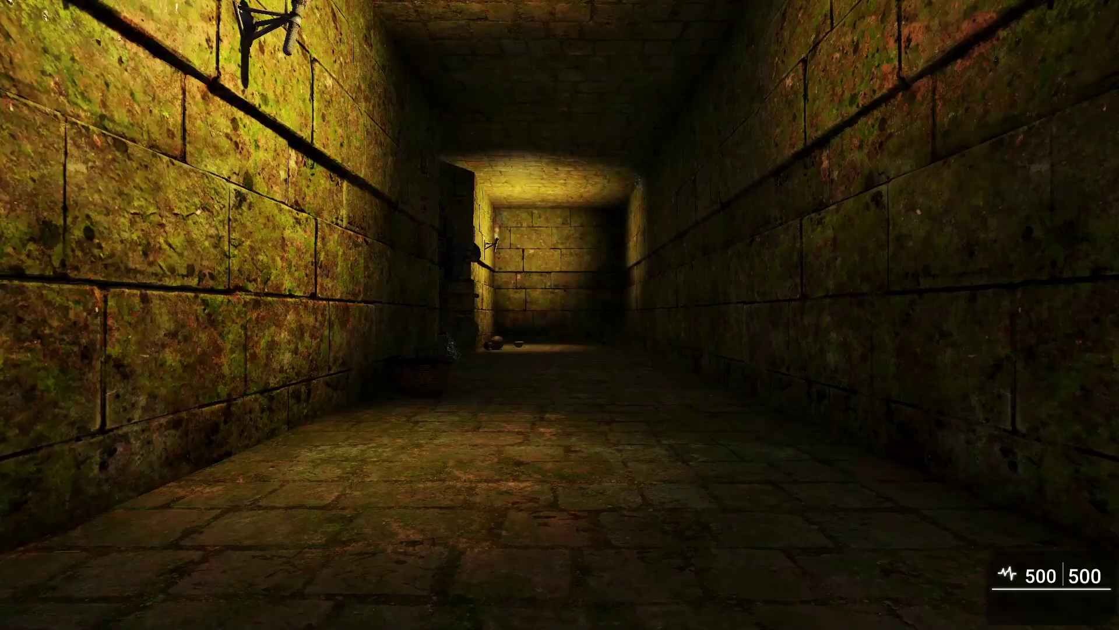
{"action": "key", "text": "w"}
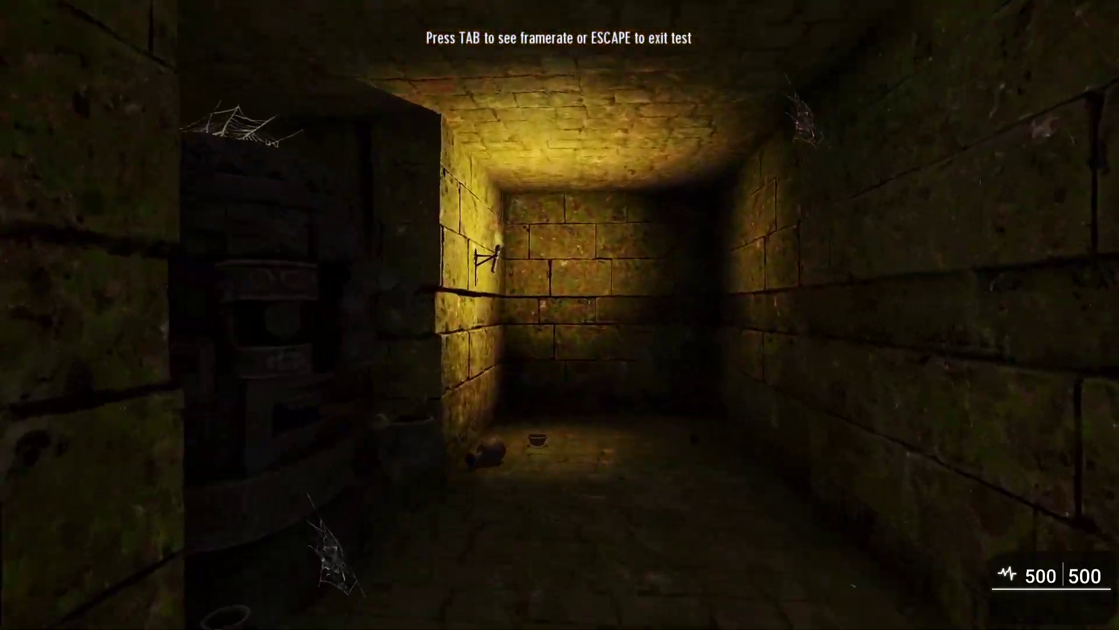
{"action": "key", "text": "w"}
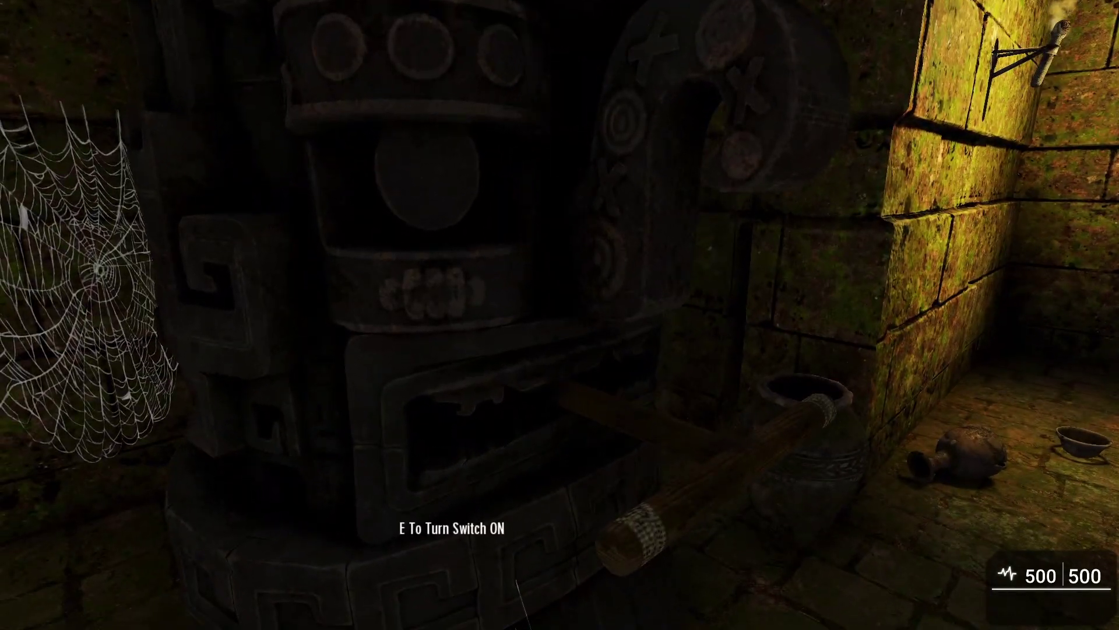
{"action": "key", "text": "e"}
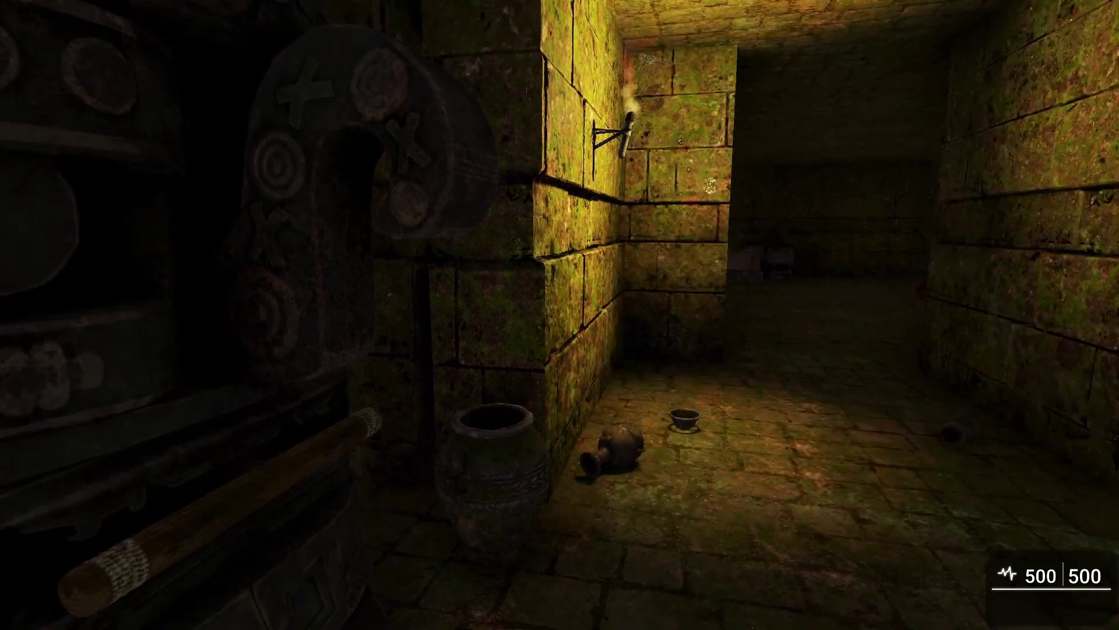
{"action": "key", "text": "s"}
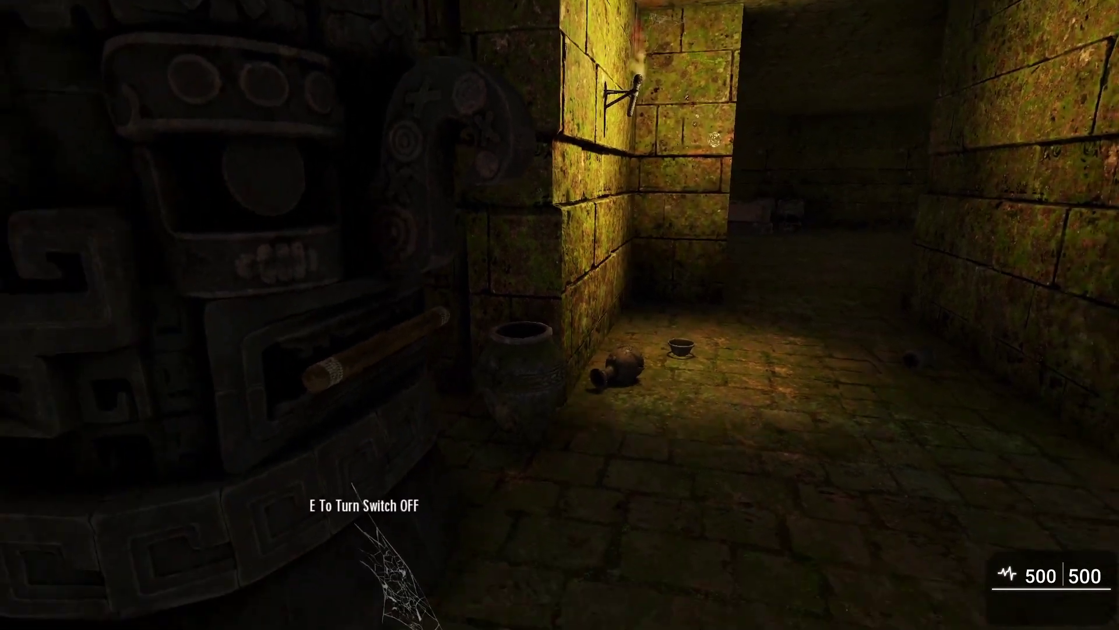
{"action": "key", "text": "e"}
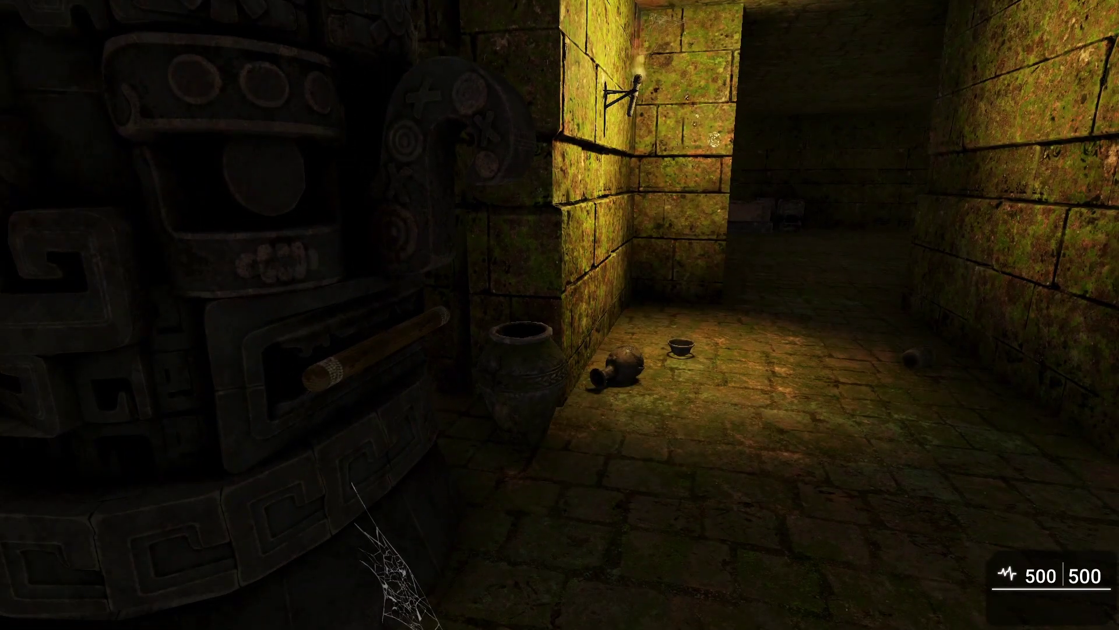
{"action": "key", "text": "Escape"}
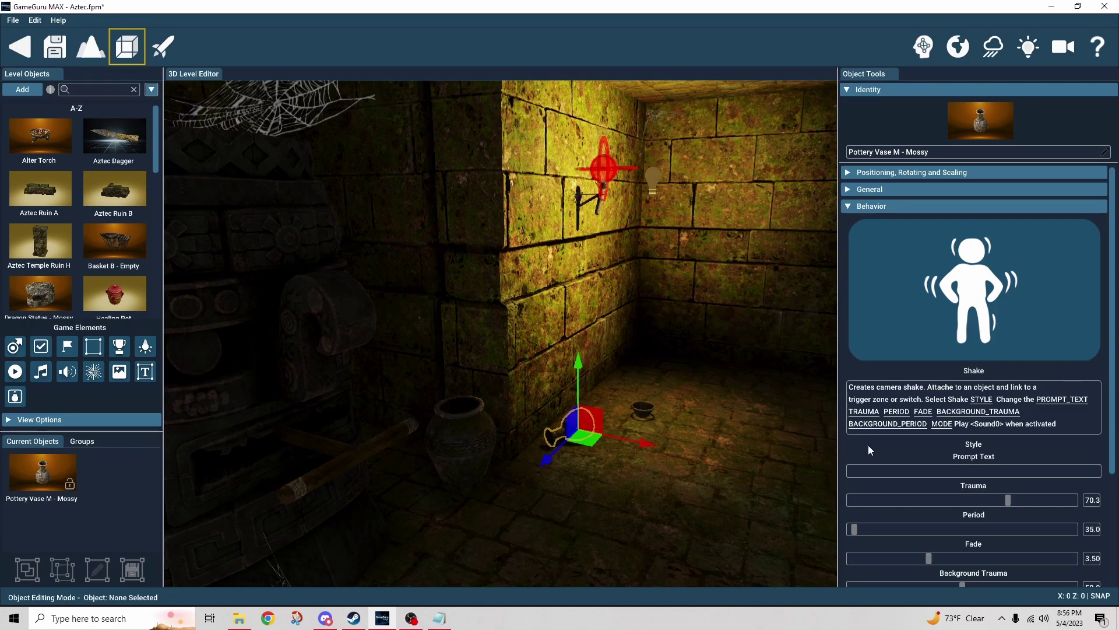
Reselect the fallen mossy vase and set its Shake behavior style to Explosion.
{"action": "left_click", "coordinate": [711, 440]}
{"action": "left_click", "coordinate": [586, 433]}
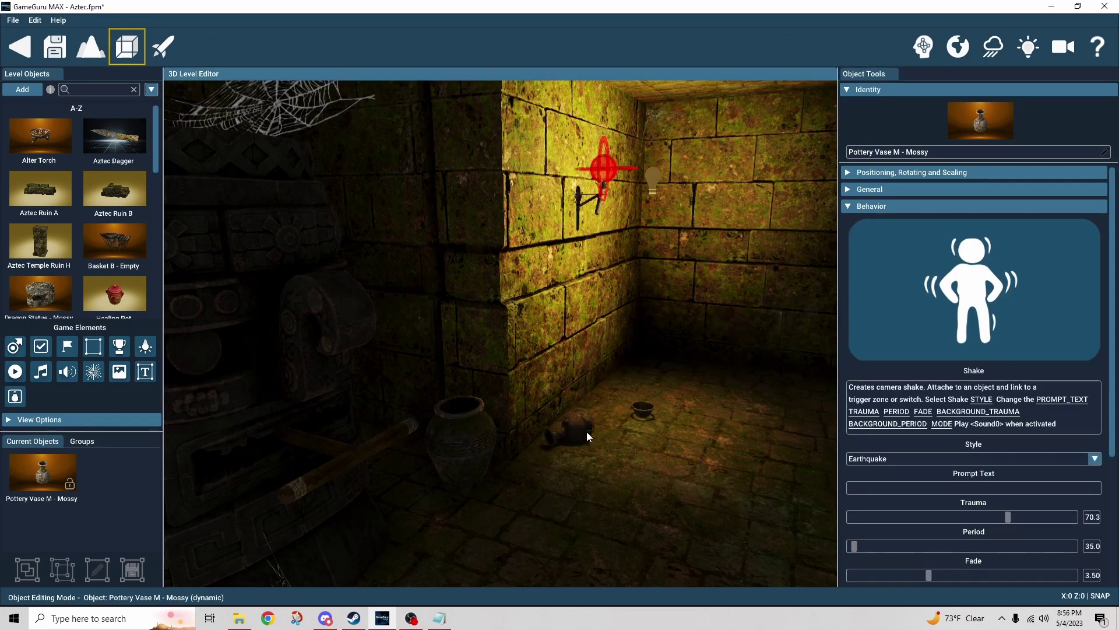
{"action": "left_click", "coordinate": [868, 458]}
{"action": "left_click", "coordinate": [870, 508]}
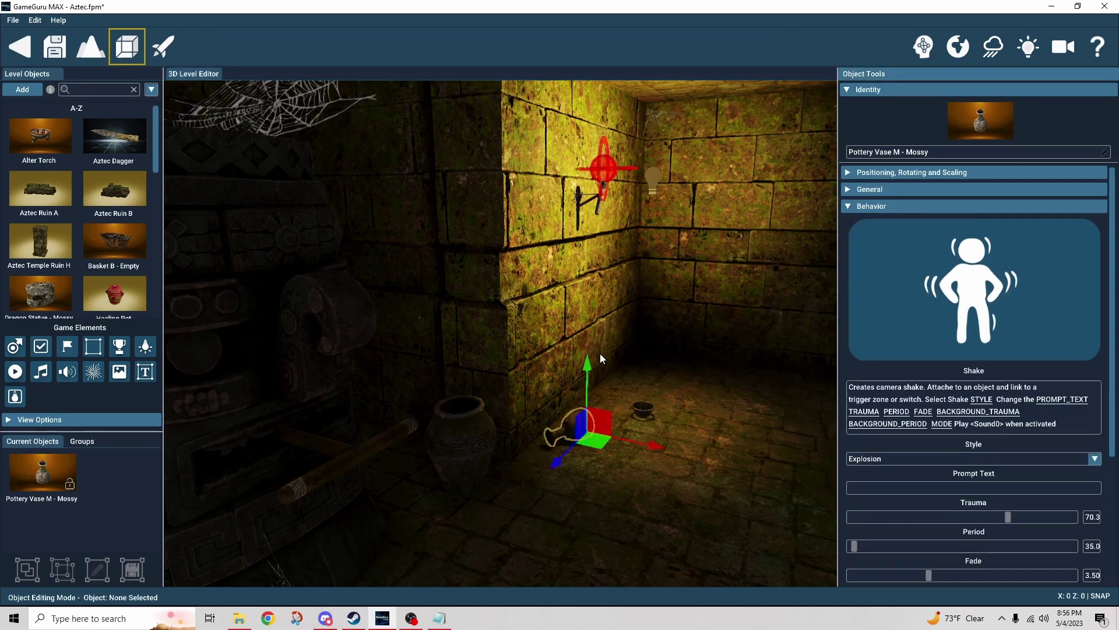
Test the Explosion shake by turning on the statue's switch, then return to editing and move the selection off the vase.
{"action": "left_click", "coordinate": [169, 53]}
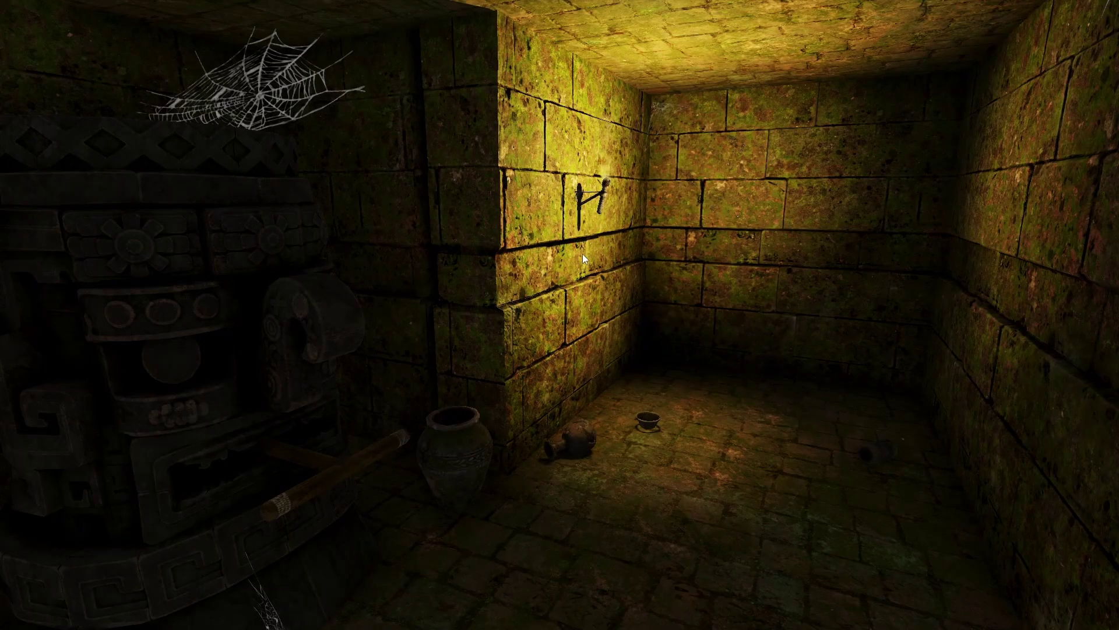
{"action": "key", "text": "w"}
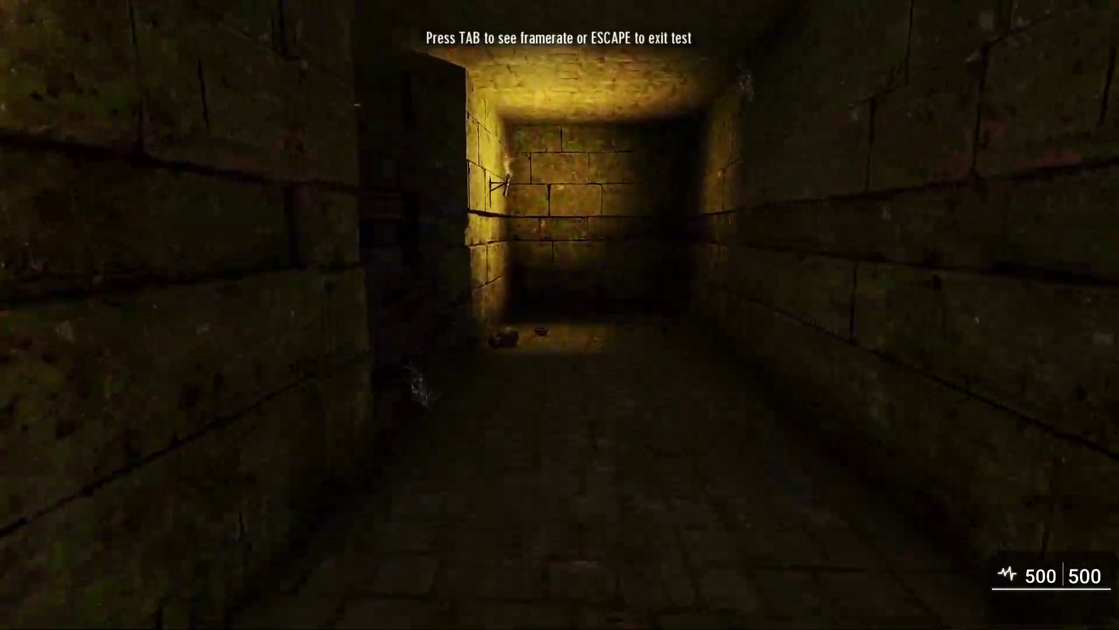
{"action": "key", "text": "w"}
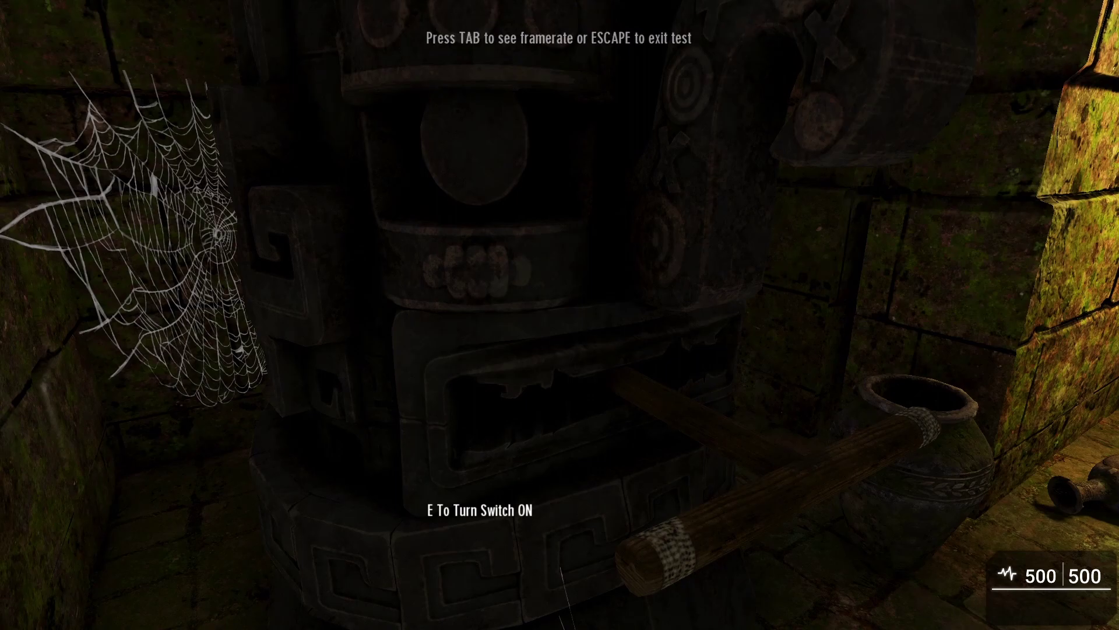
{"action": "key", "text": "e"}
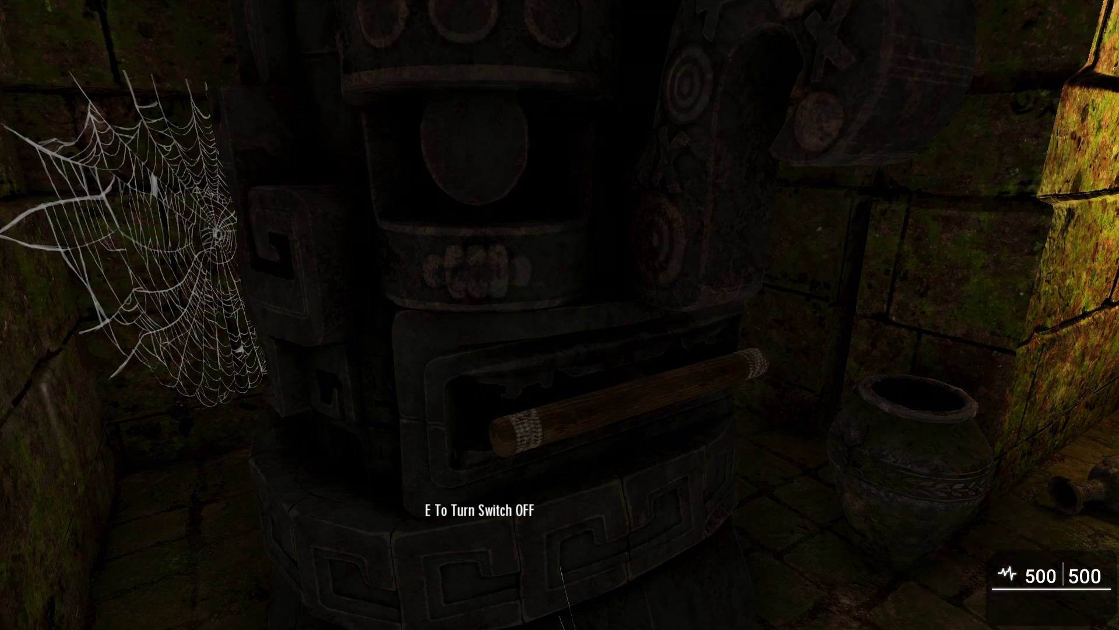
{"action": "key", "text": "Escape"}
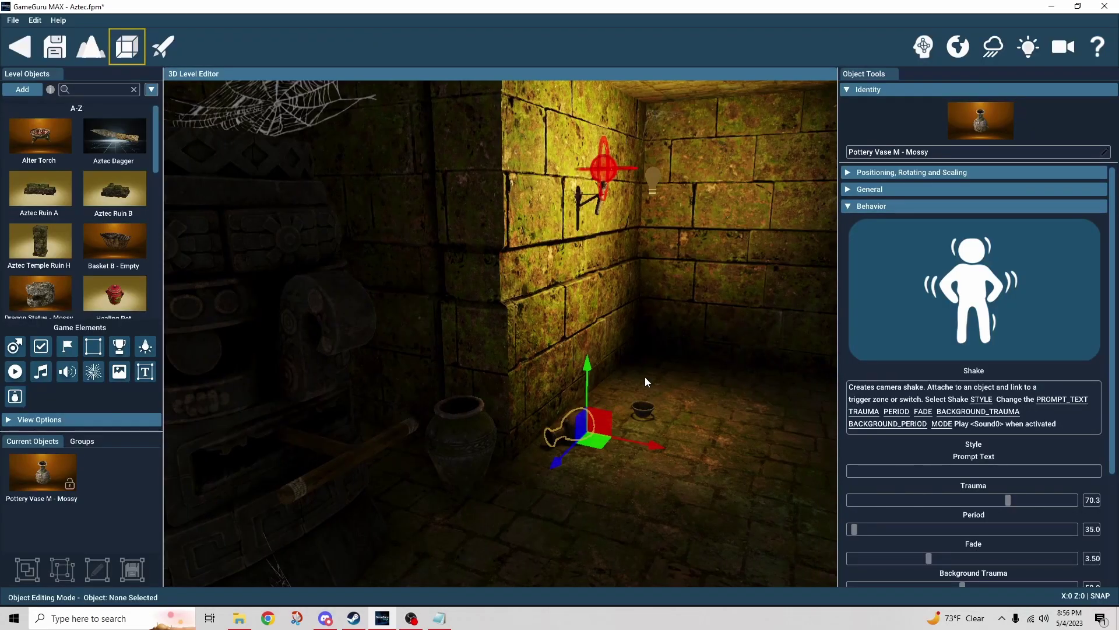
{"action": "left_click", "coordinate": [715, 443]}
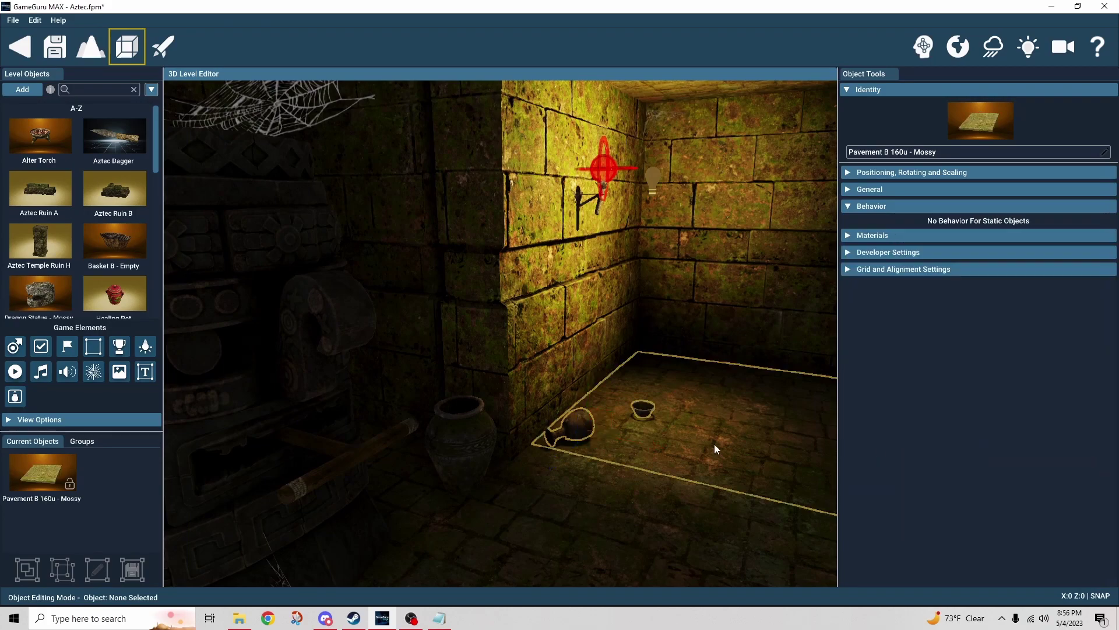
Reselect the fallen mossy vase and set its Shake behavior style to Drunkard.
{"action": "left_click", "coordinate": [576, 425]}
{"action": "left_click", "coordinate": [873, 461]}
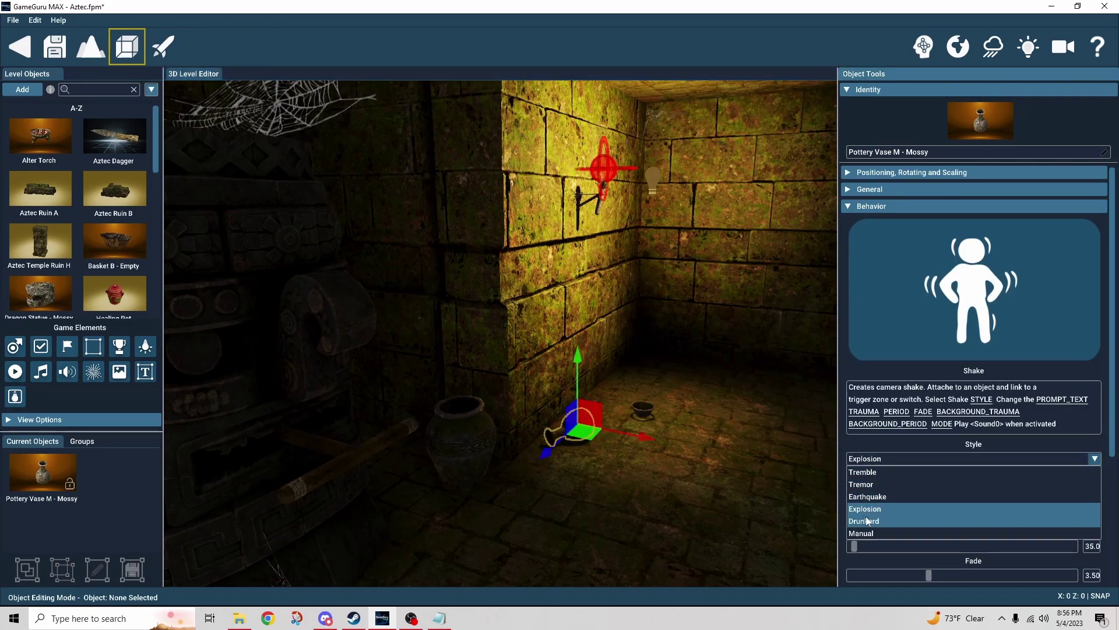
{"action": "left_click", "coordinate": [868, 521]}
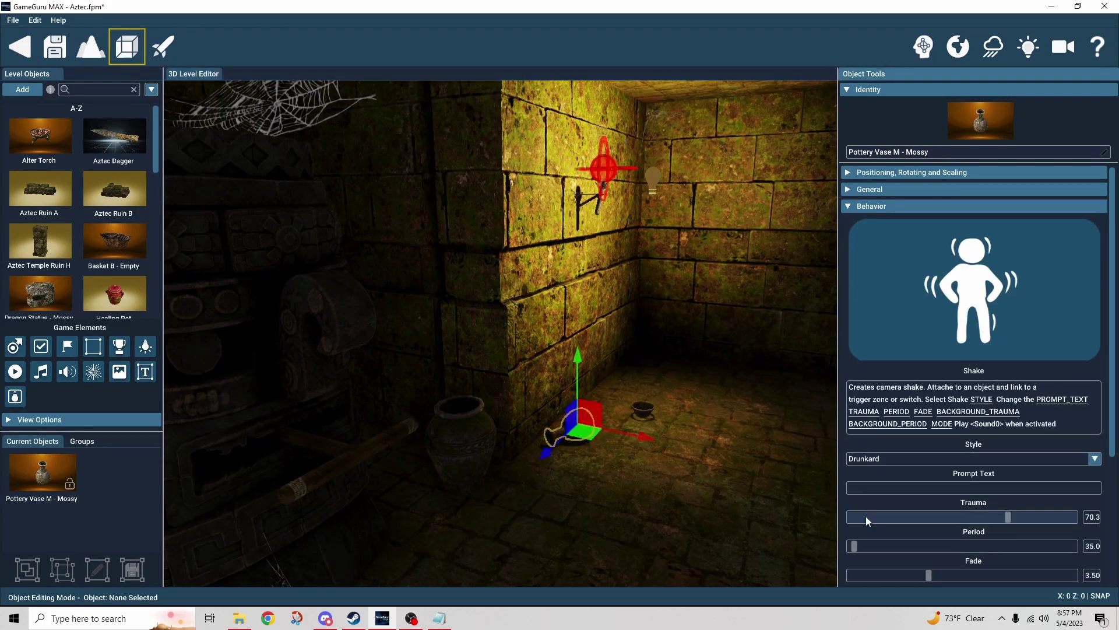
Start a level test, walk to the statue and turn on its switch to trigger the Drunkard shake.
{"action": "left_click", "coordinate": [163, 51]}
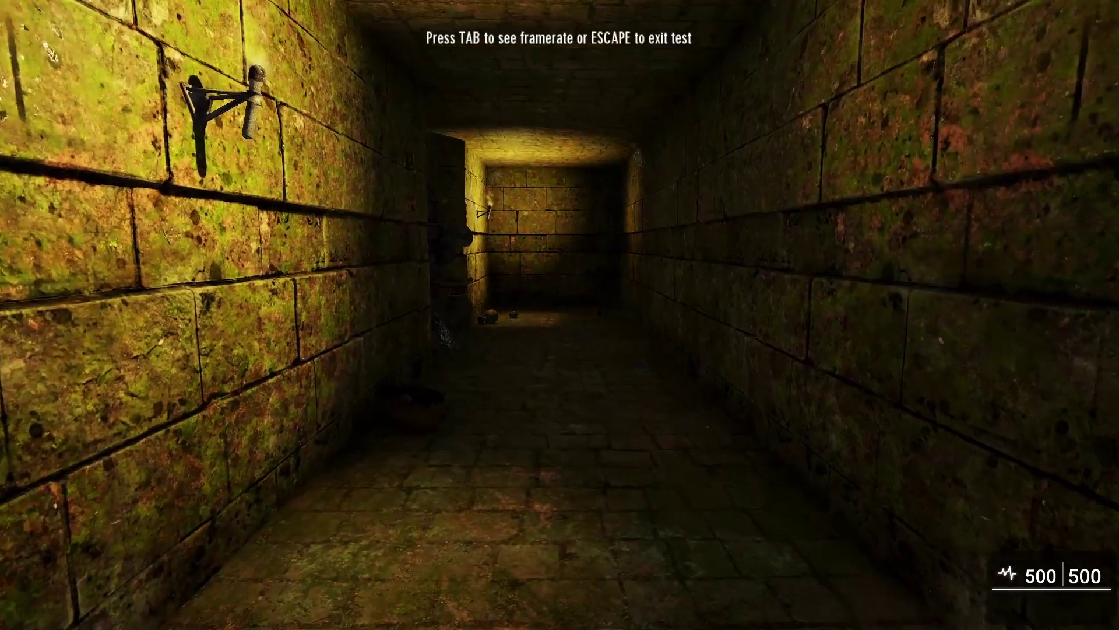
{"action": "key", "text": "w"}
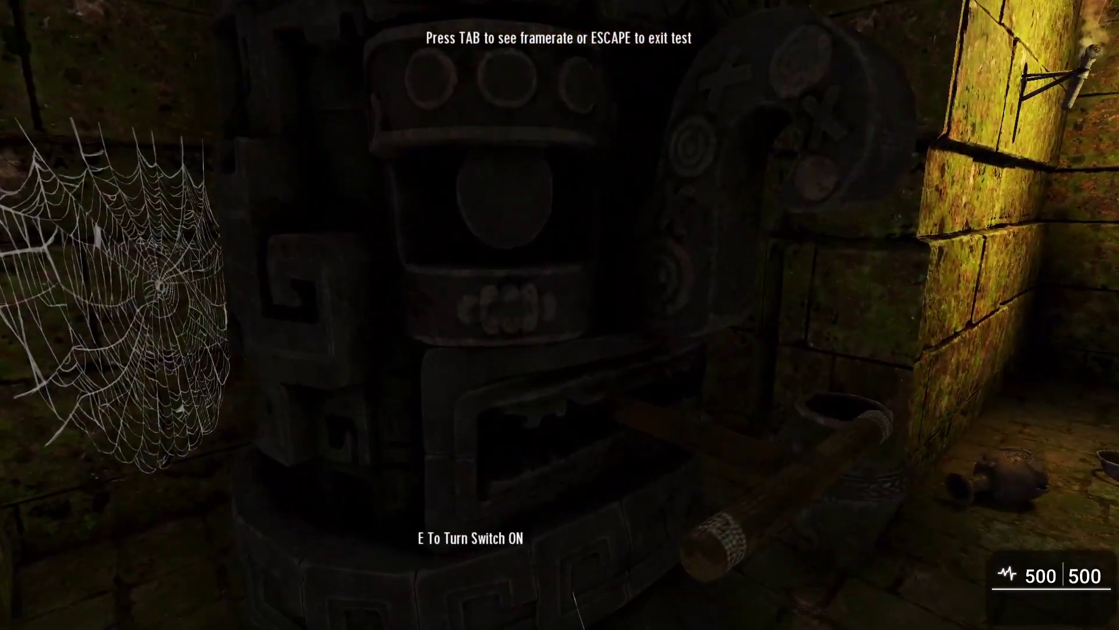
{"action": "key", "text": "e"}
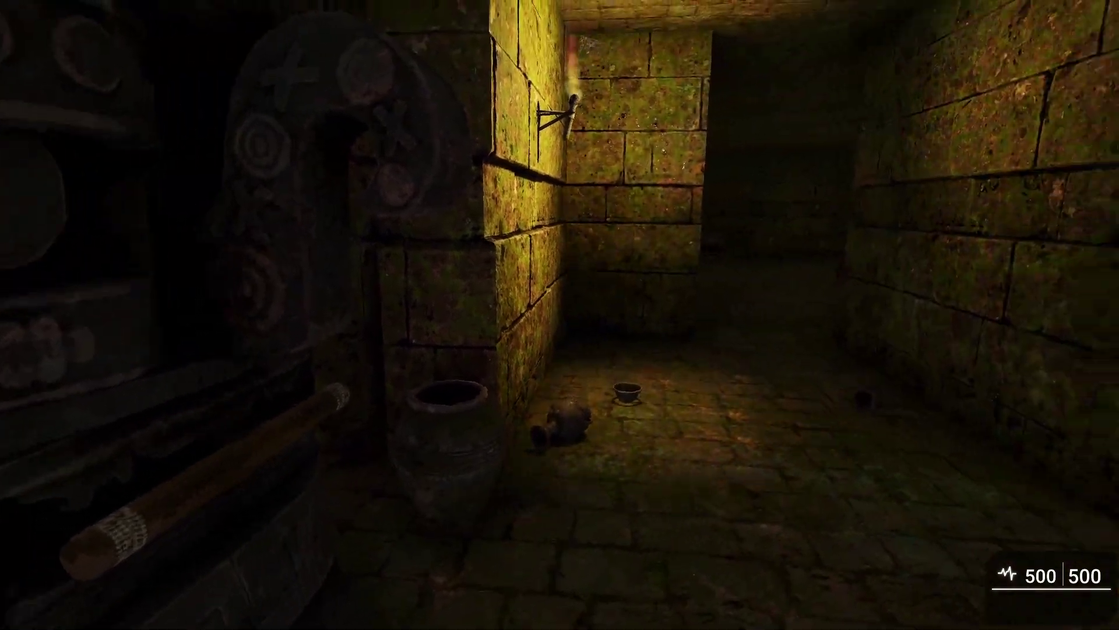
Walk along the corridor to the dark chamber and back to observe the Drunkard shake, and end the test.
{"action": "key", "text": "w"}
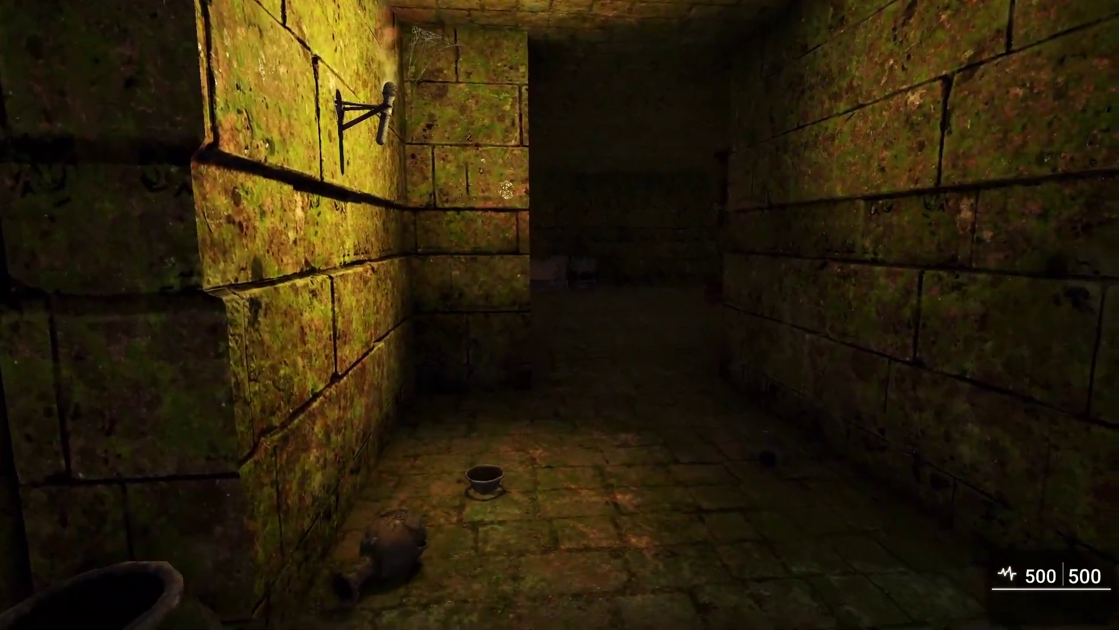
{"action": "key", "text": "w"}
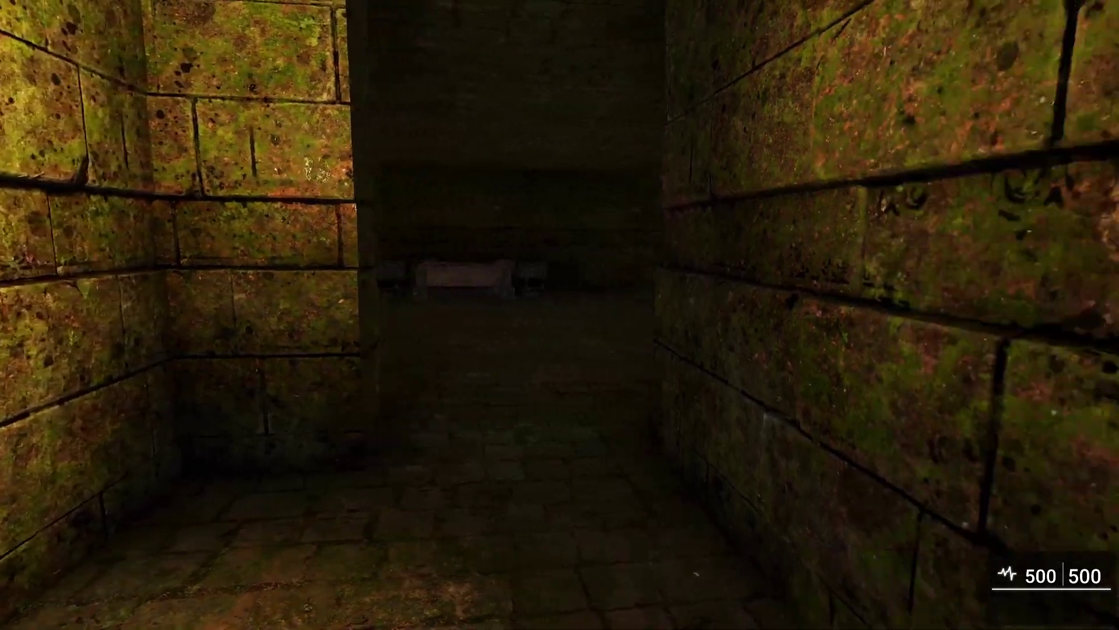
{"action": "key", "text": "w"}
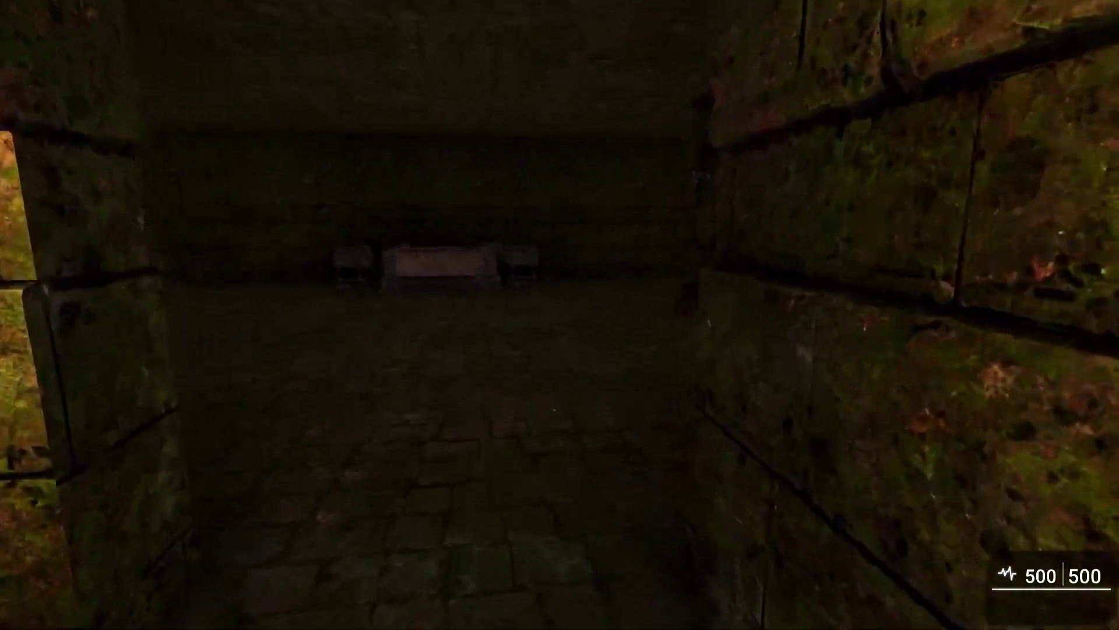
{"action": "key", "text": "w"}
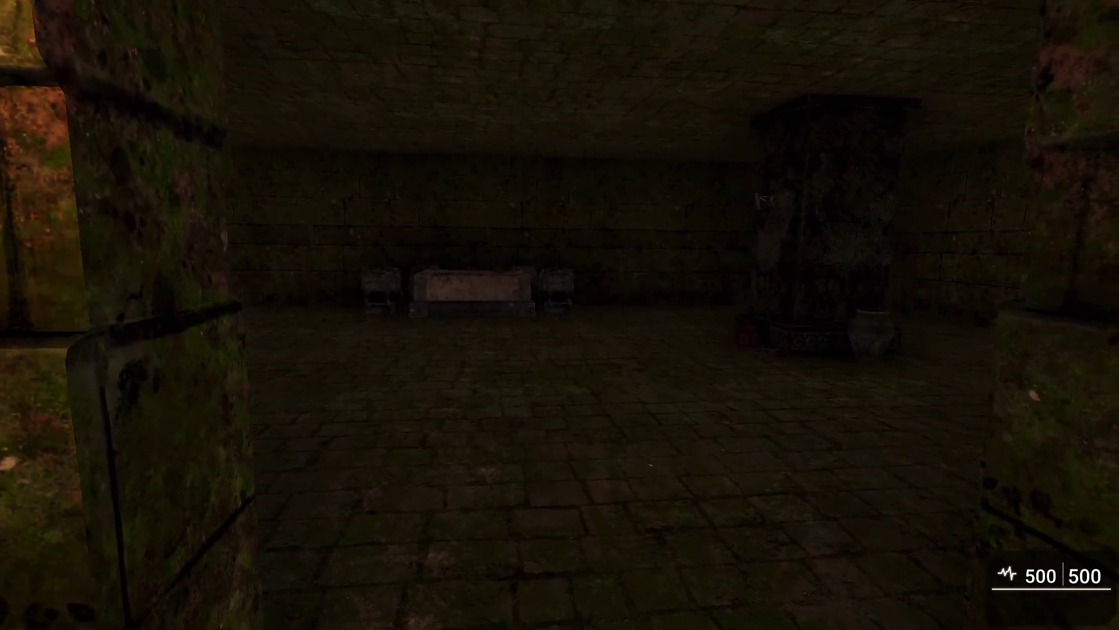
{"action": "key", "text": "s"}
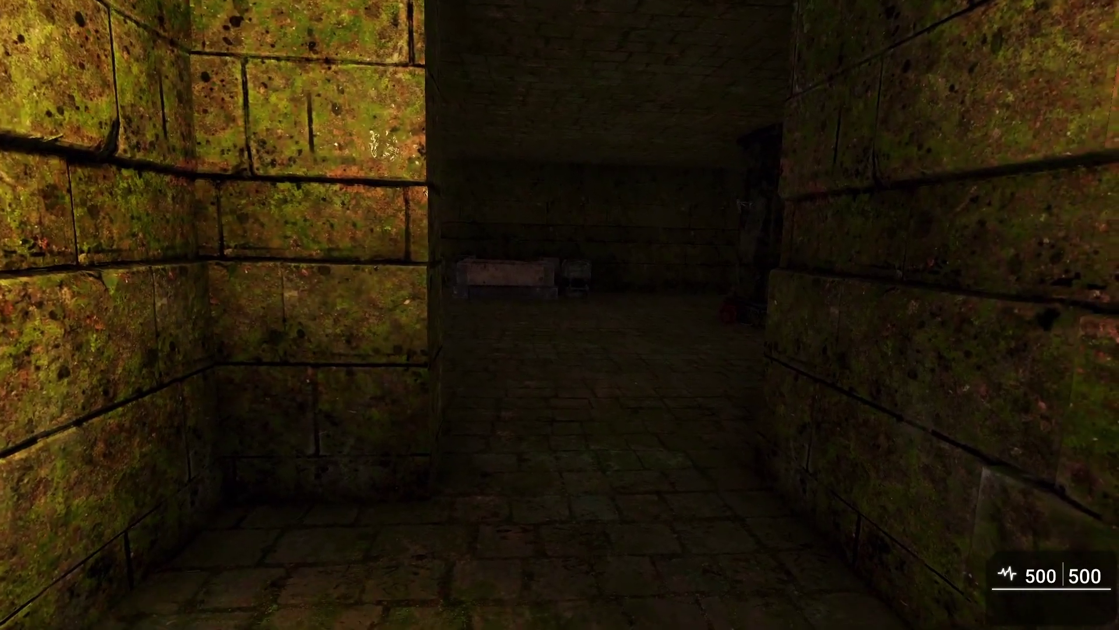
{"action": "key", "text": "w"}
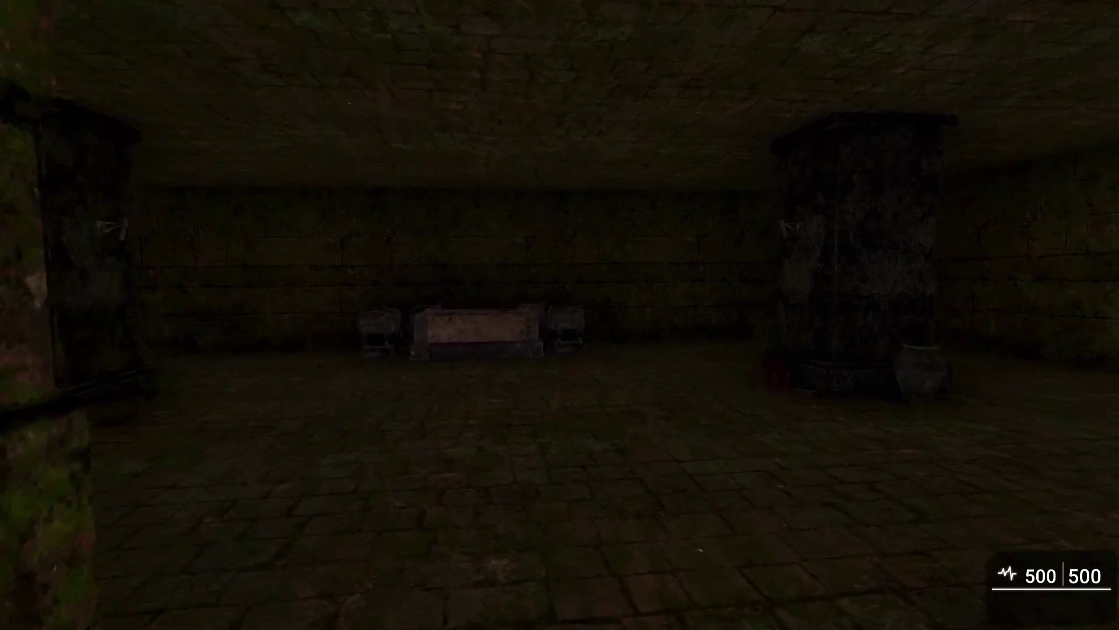
{"action": "key", "text": "Escape"}
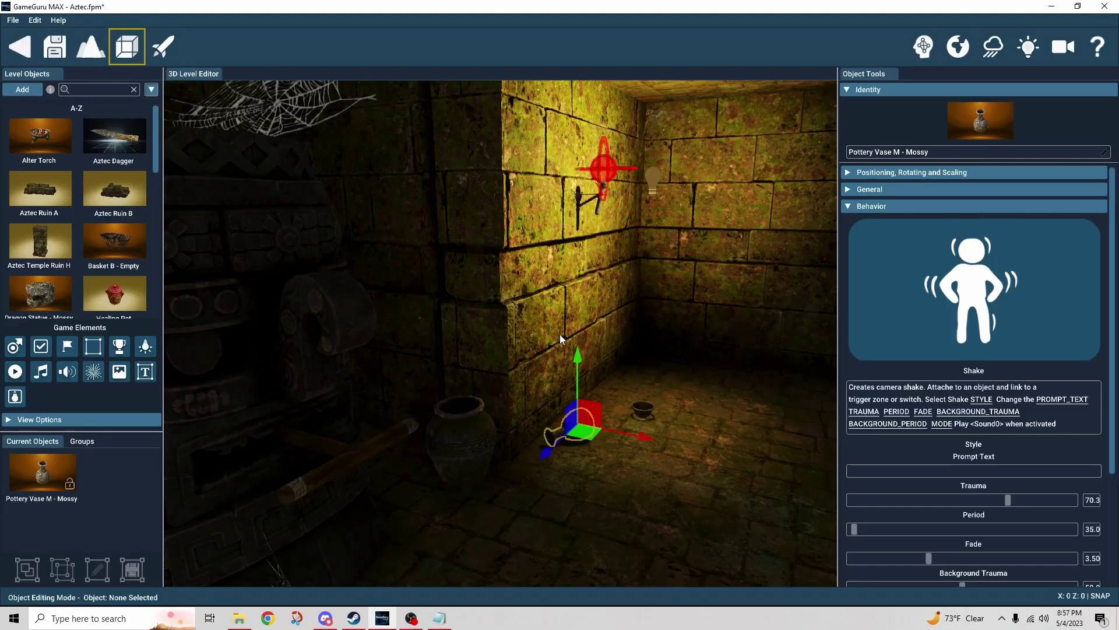
Review the mossy vase's Shake parameters from a wider corridor view, and reselect the vase to refresh its behavior settings.
{"action": "right_click_drag", "start_coordinate": [604, 345], "coordinate": [804, 355]}
{"action": "key", "text": "w"}
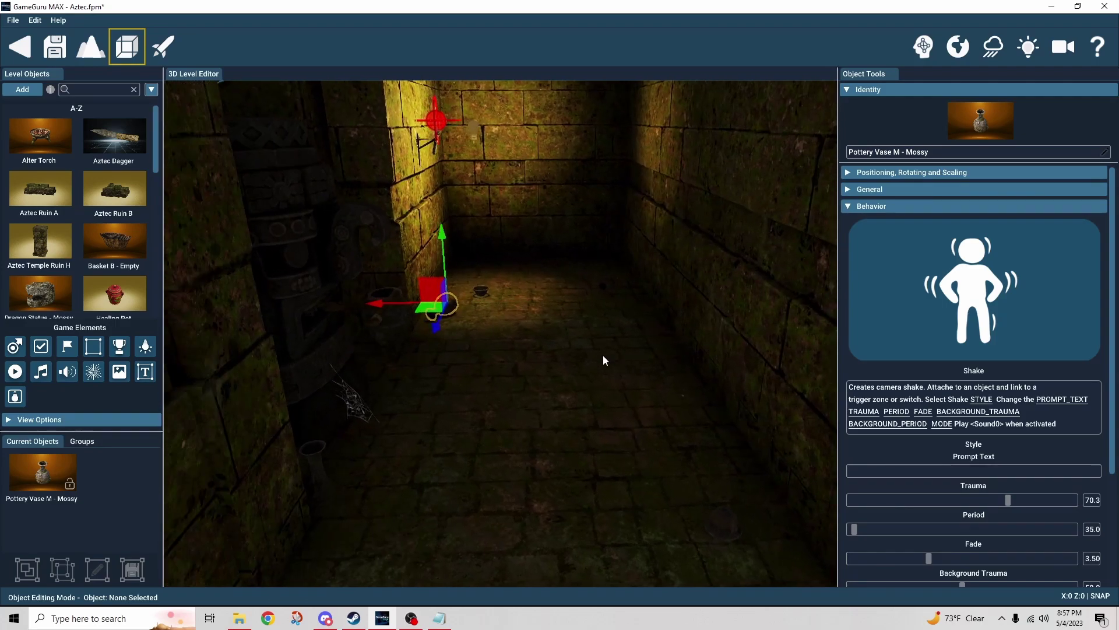
{"action": "scroll", "coordinate": [842, 425], "scroll_direction": "down", "scroll_amount": 2}
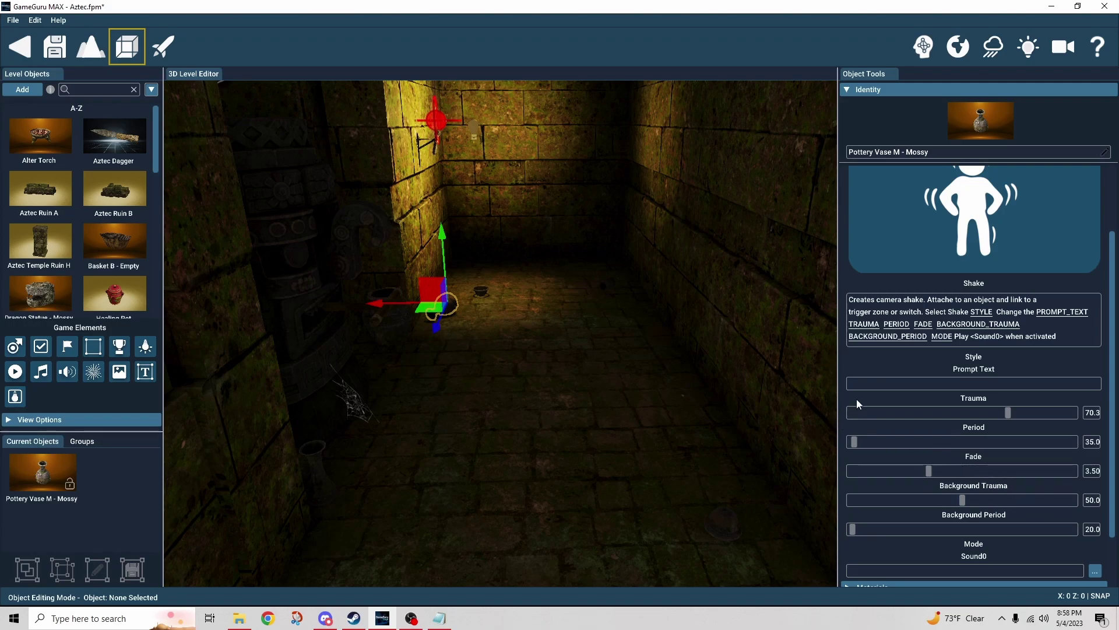
{"action": "left_click", "coordinate": [510, 311]}
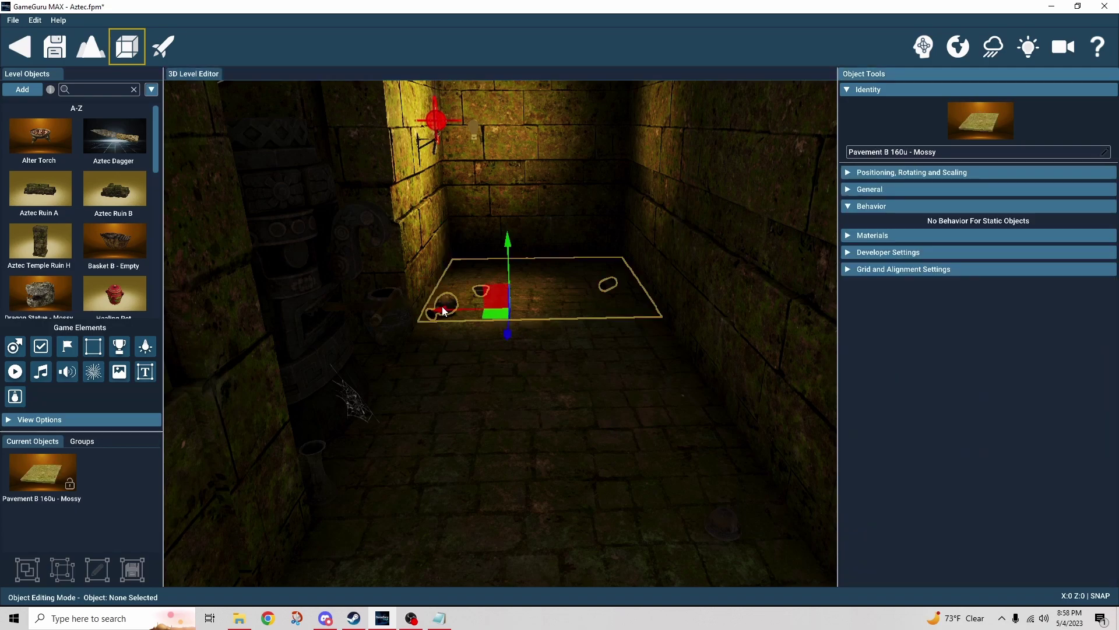
{"action": "left_click", "coordinate": [444, 305]}
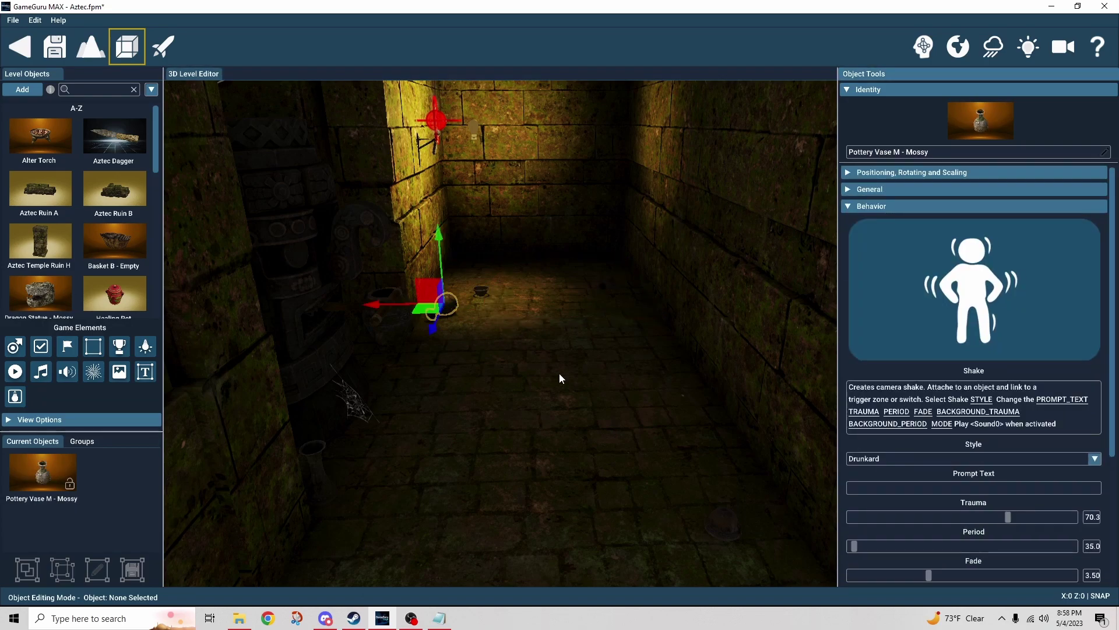